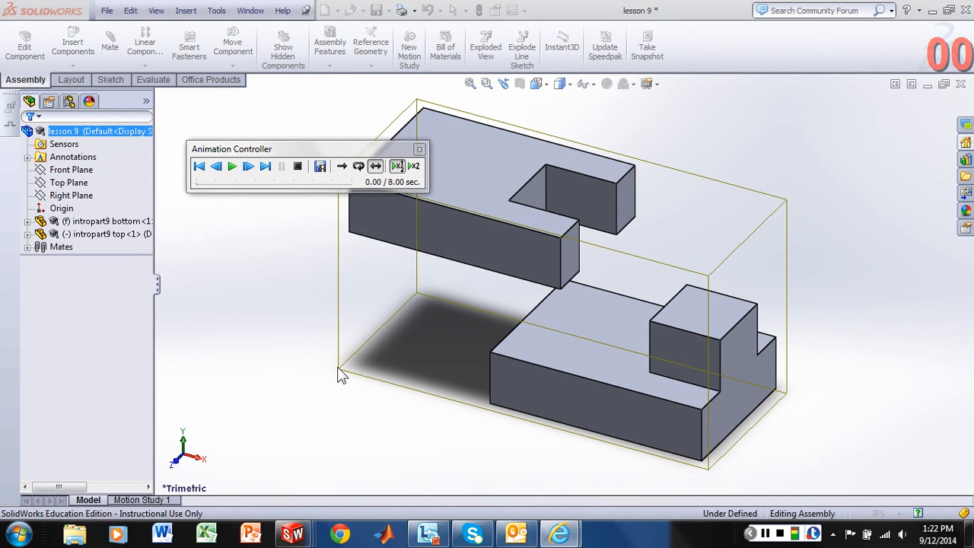
- Close the Animation Controller and show the lesson 9 assembly in its exploded state
left_click(419, 150)
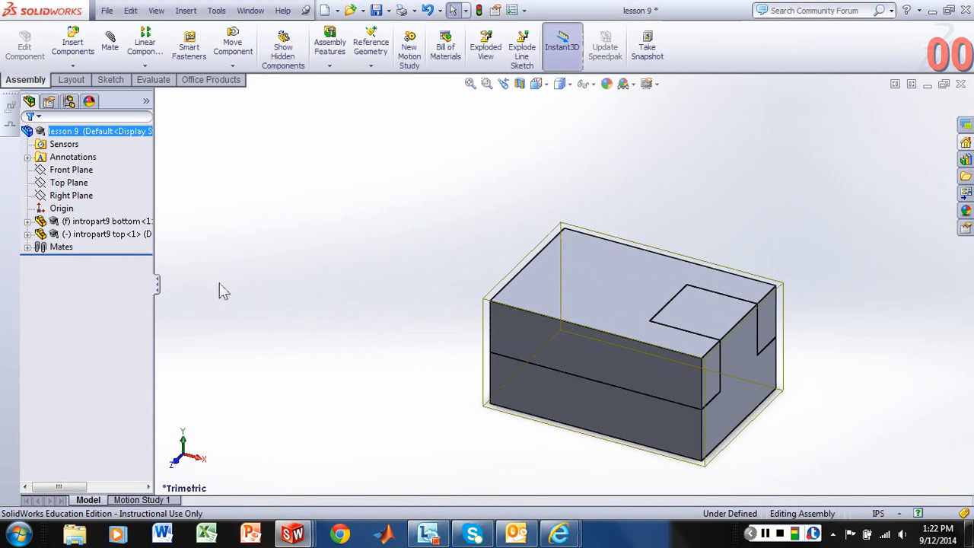
right_click(106, 131)
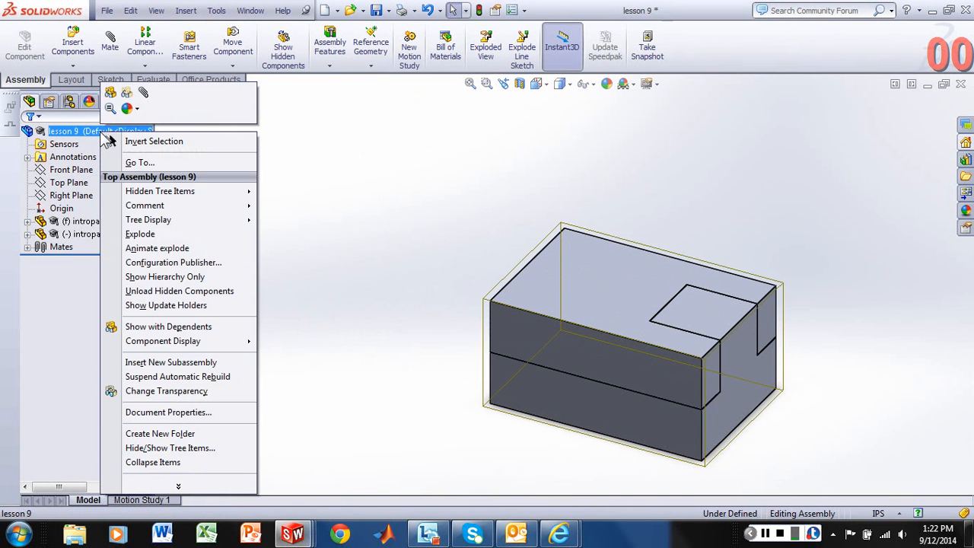
left_click(159, 236)
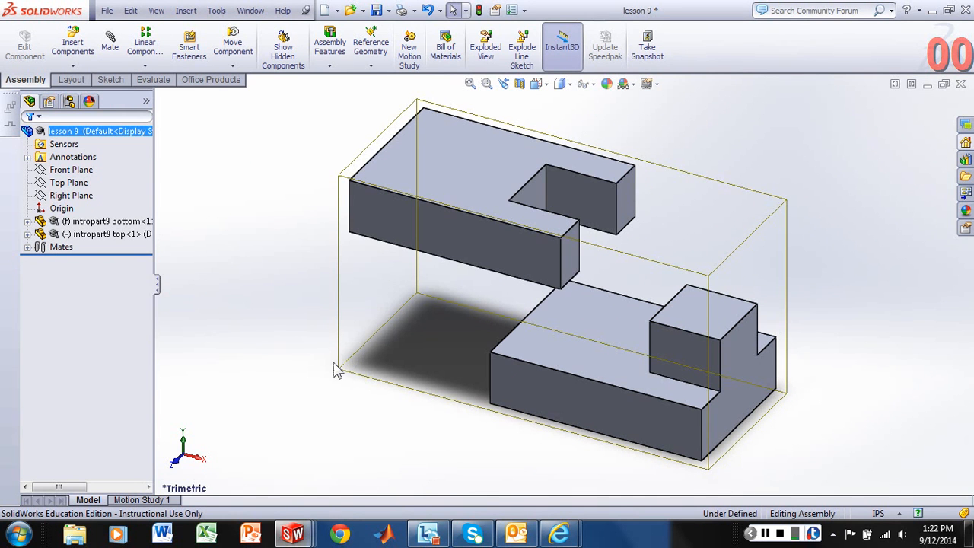
- Create a drawing from the assembly on an A (ANSI) Landscape sheet with the sheet format displayed
left_click(338, 11)
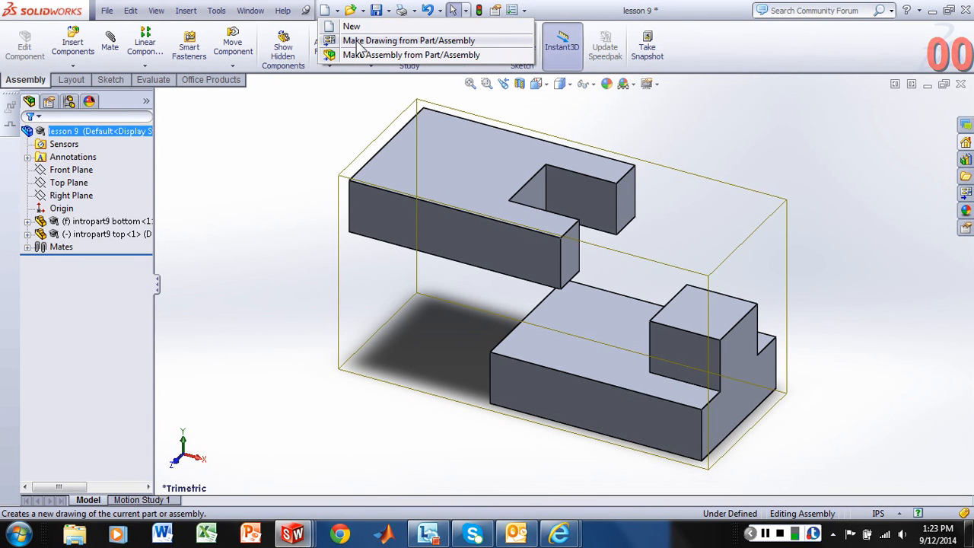
left_click(357, 41)
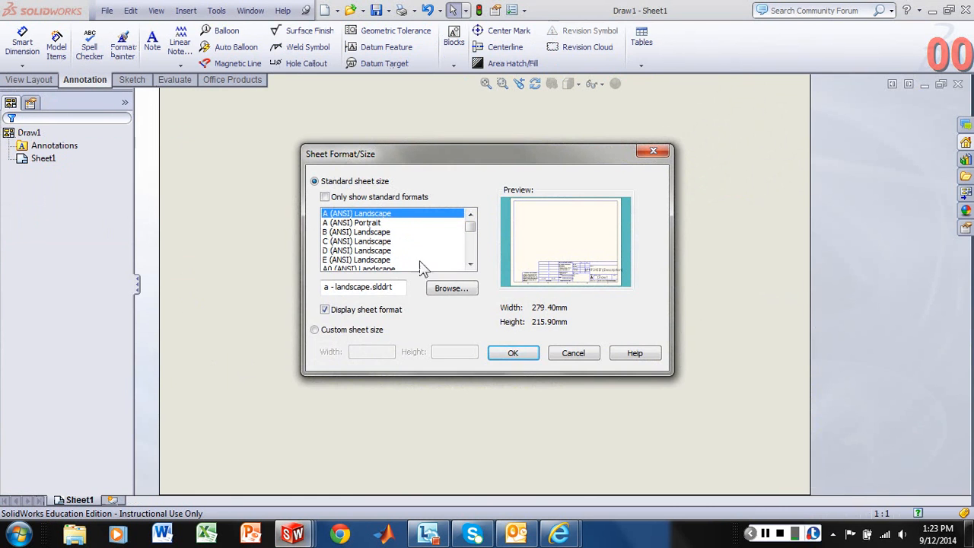
left_click(514, 355)
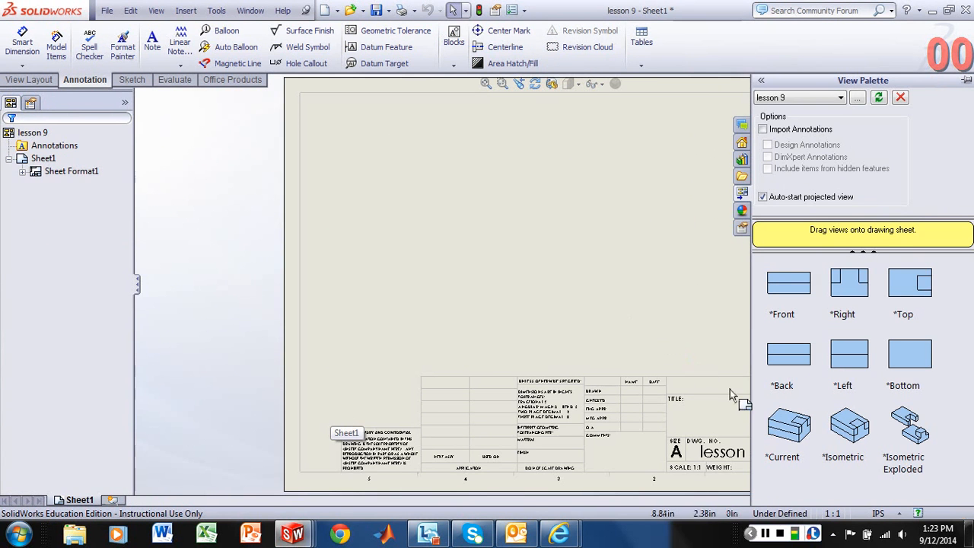
- Place the Isometric Exploded view on the sheet and move it to the middle, just above the title block
left_click(919, 448)
mouse_move(920, 445)
left_mouse_down()
mouse_move(647, 276)
mouse_move(591, 271)
left_mouse_up()
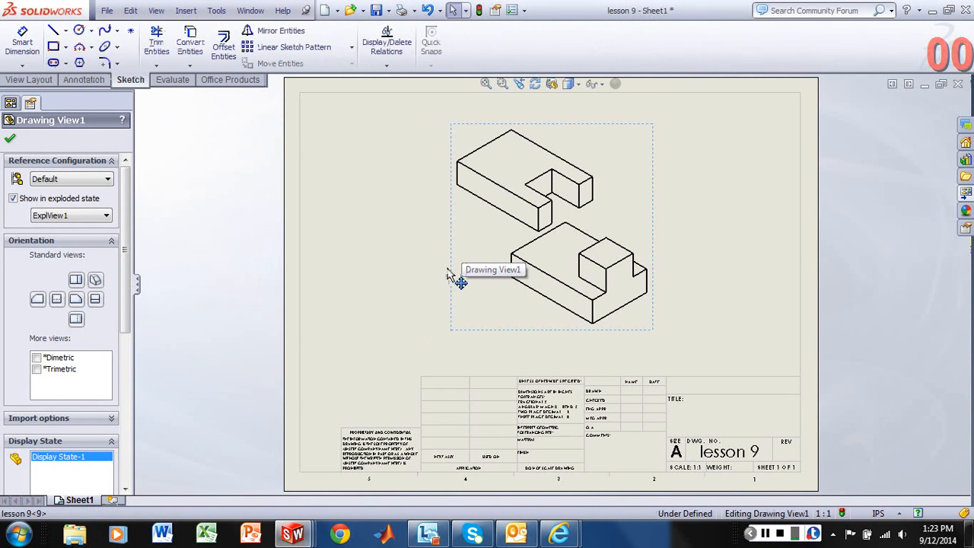
mouse_move(446, 273)
left_mouse_down()
mouse_move(400, 284)
mouse_move(415, 290)
left_mouse_up()
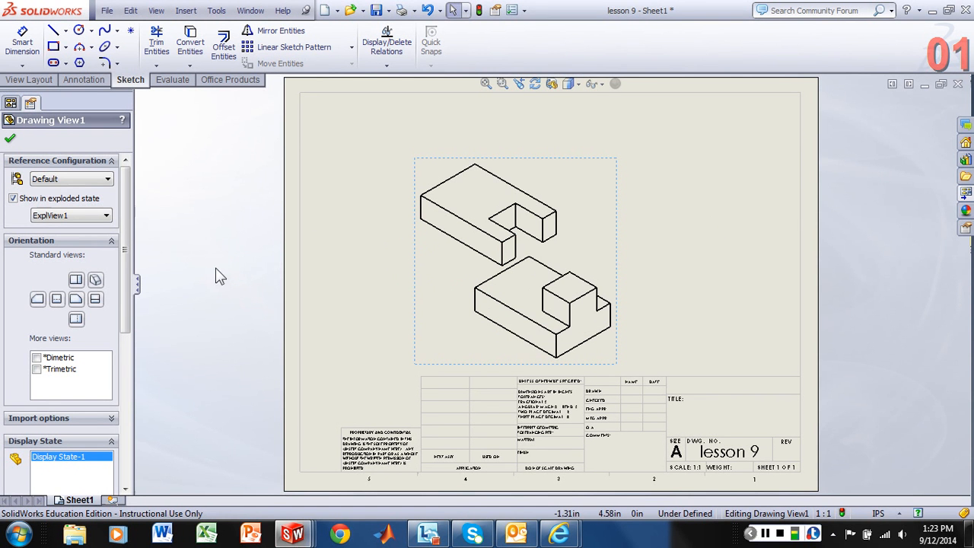
- Try the Hidden Lines Visible and Shaded With Edges display styles on the exploded view, and return it to Hidden Lines Removed
left_click_drag(125, 219, 126, 255)
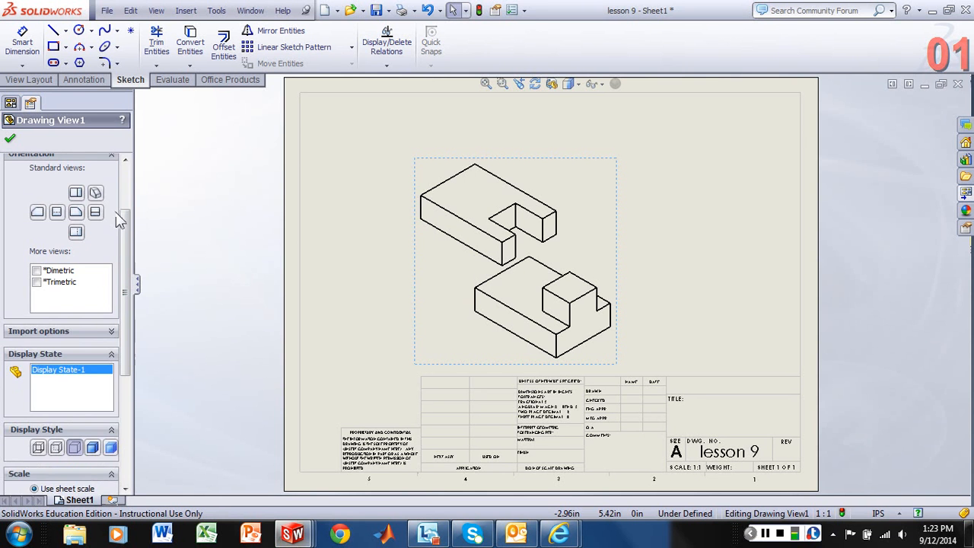
scroll(124, 217, "up", 1)
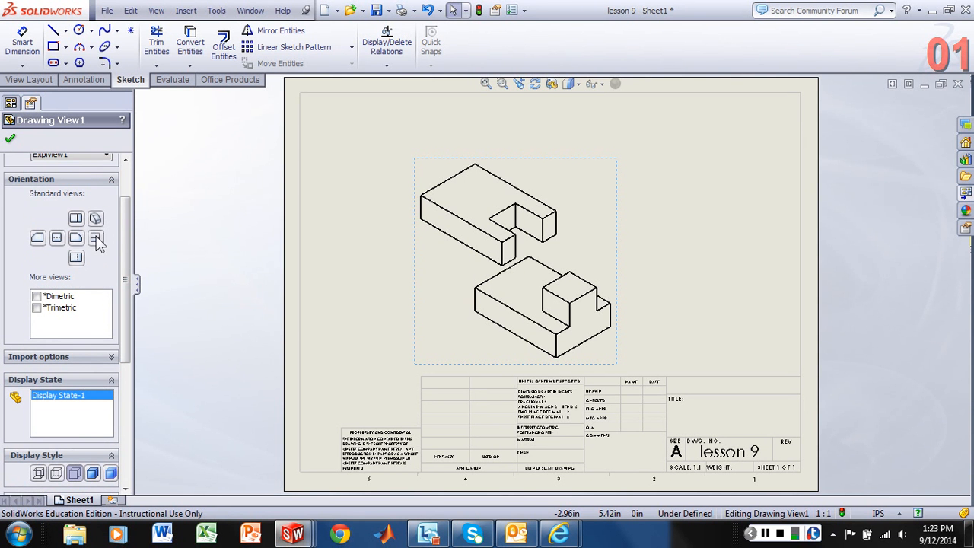
scroll(102, 261, "down", 3)
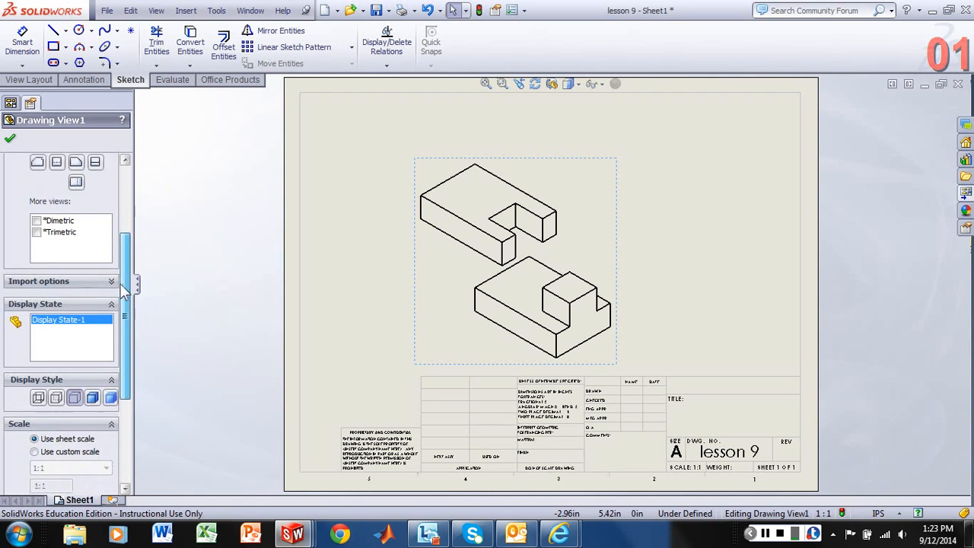
scroll(121, 299, "down", 4)
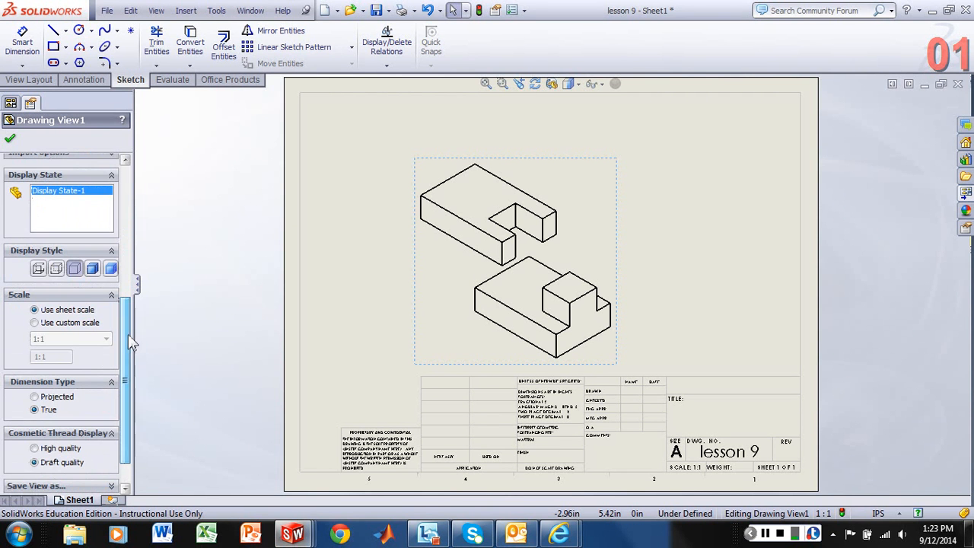
left_click(57, 270)
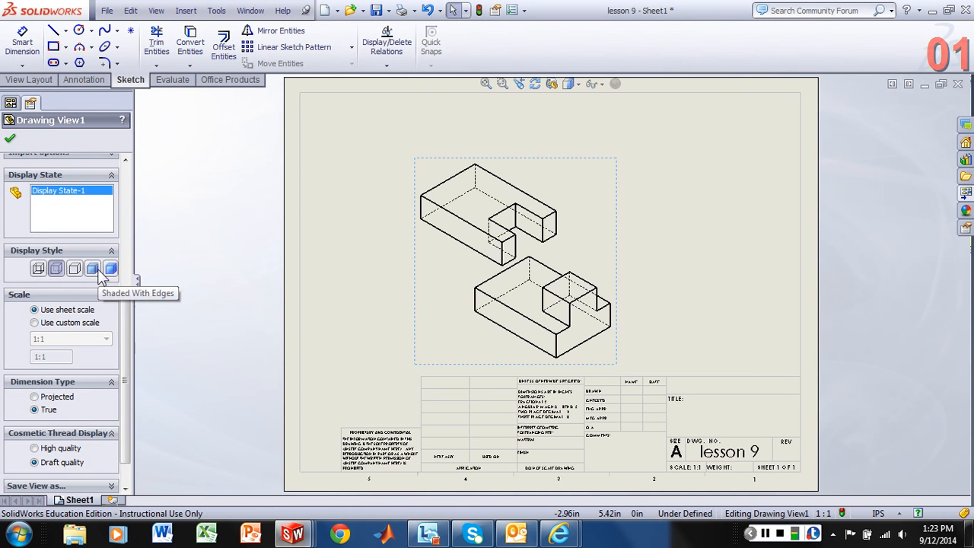
left_click(93, 270)
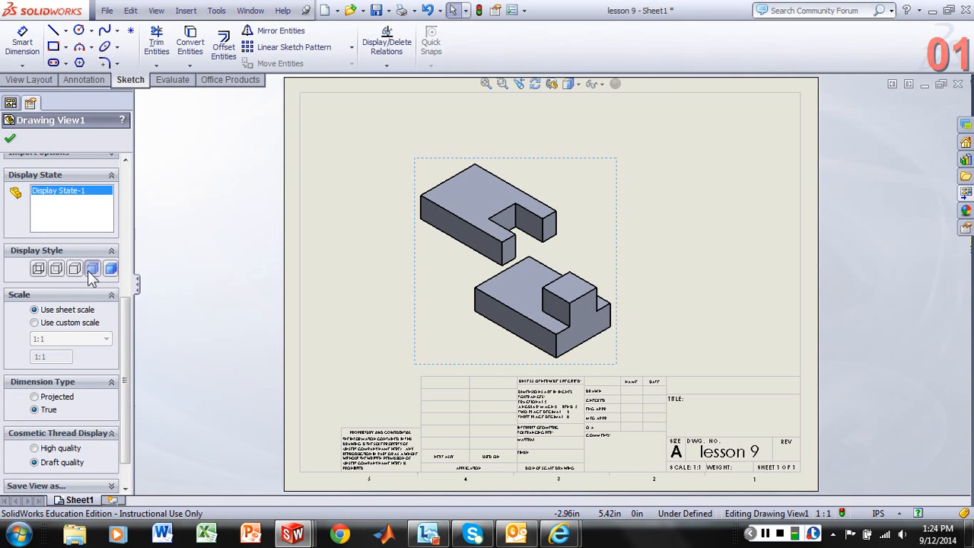
left_click(75, 269)
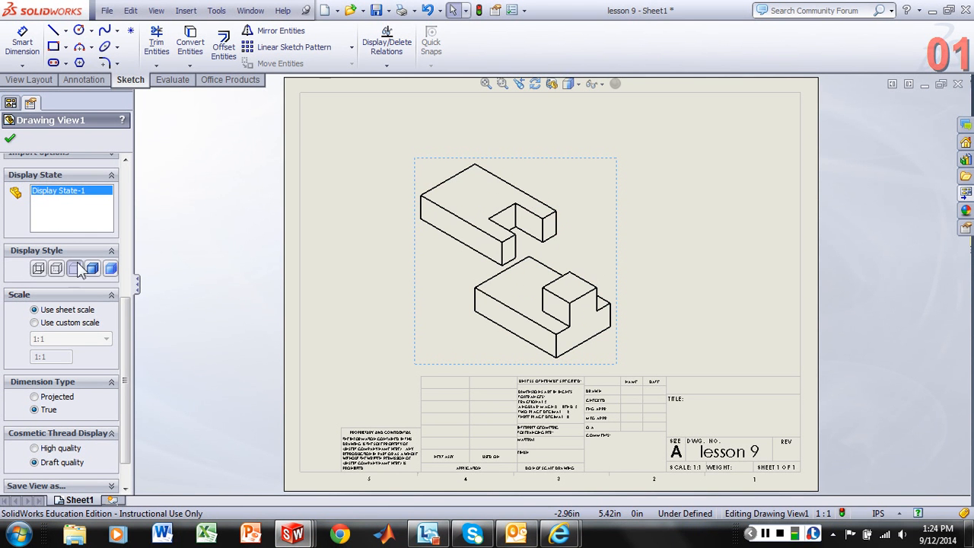
- Switch the exploded view to a custom scale and try the model text scale, 1:2 and 2:1
left_click(126, 273)
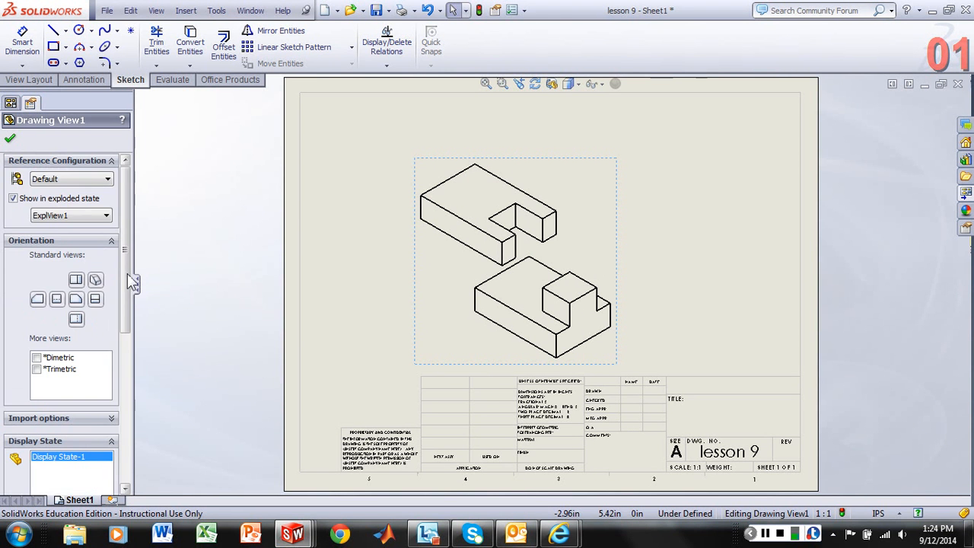
left_click_drag(124, 275, 125, 437)
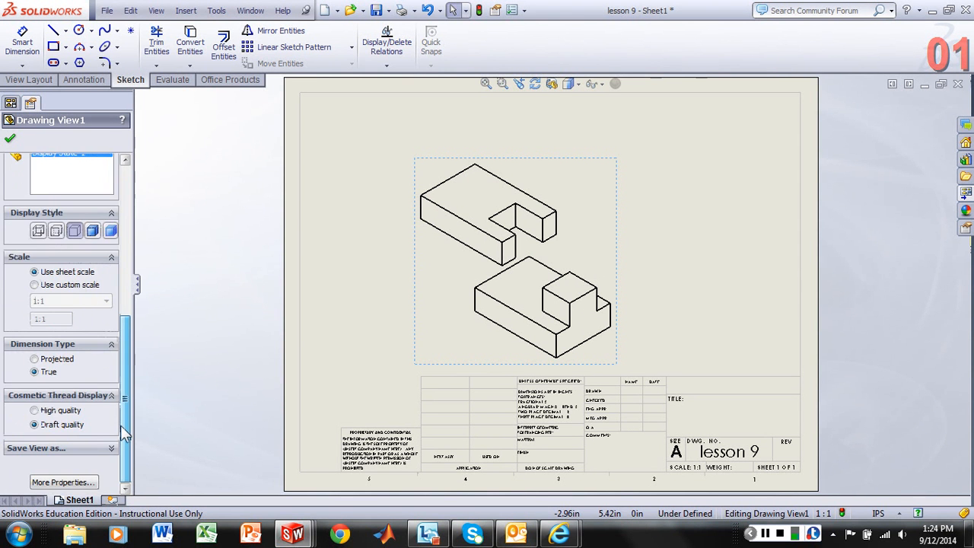
left_click(63, 287)
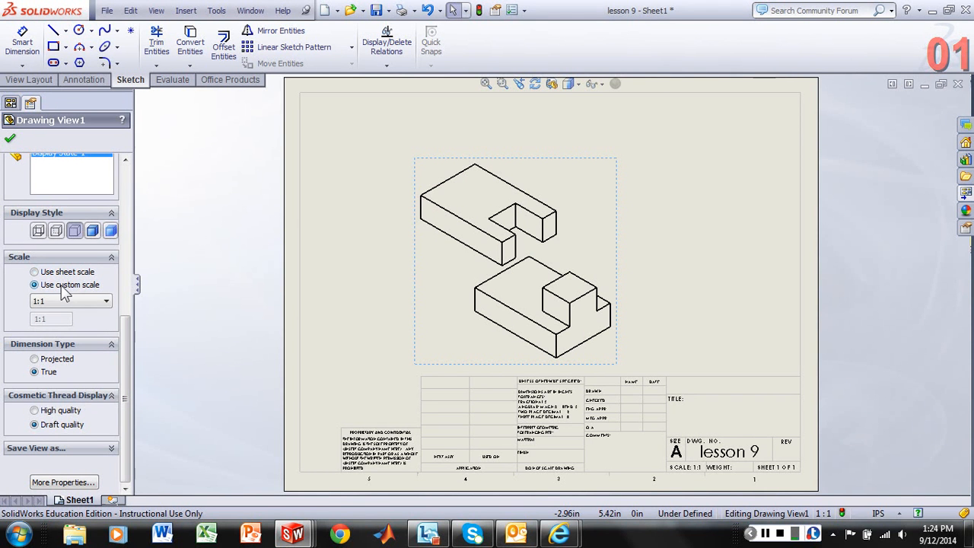
left_click(106, 300)
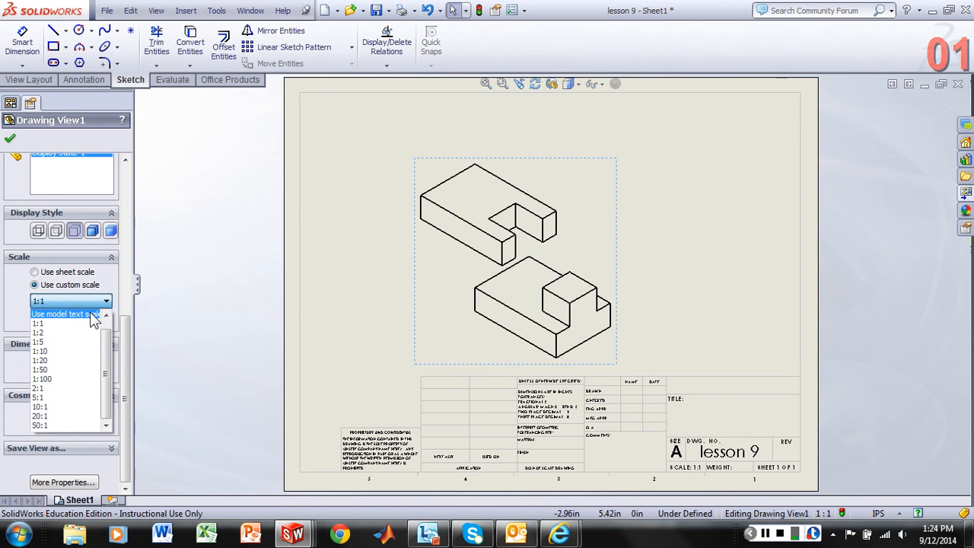
left_click(65, 314)
left_click(92, 301)
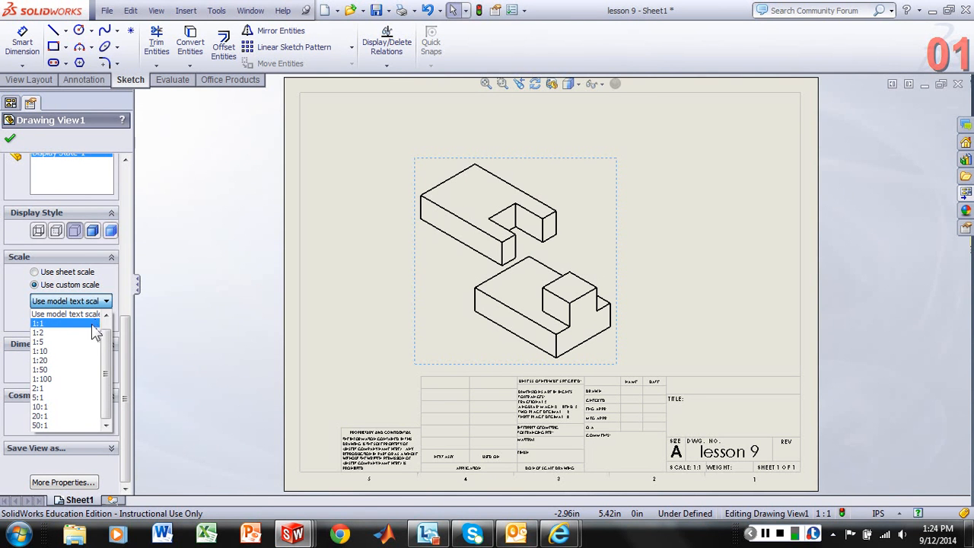
left_click(92, 332)
left_click(106, 303)
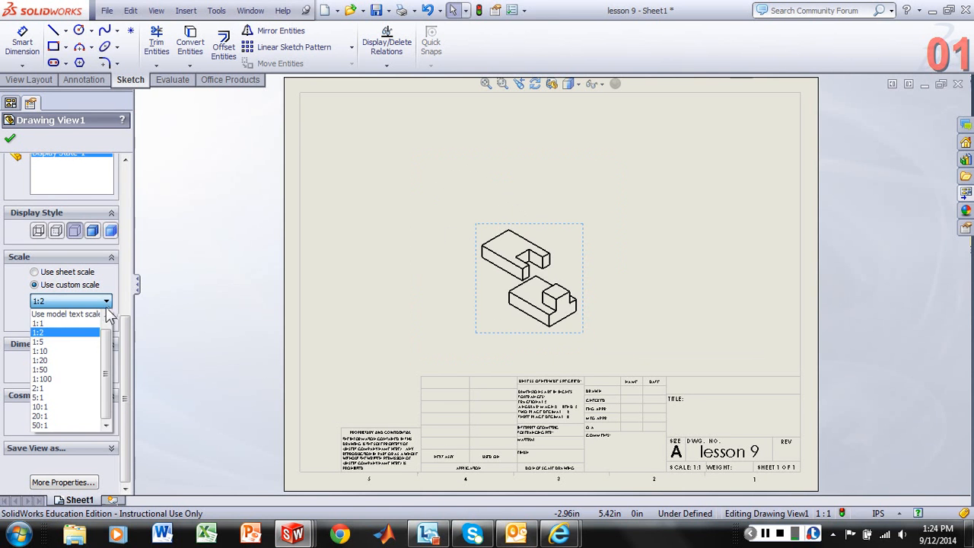
left_click(92, 388)
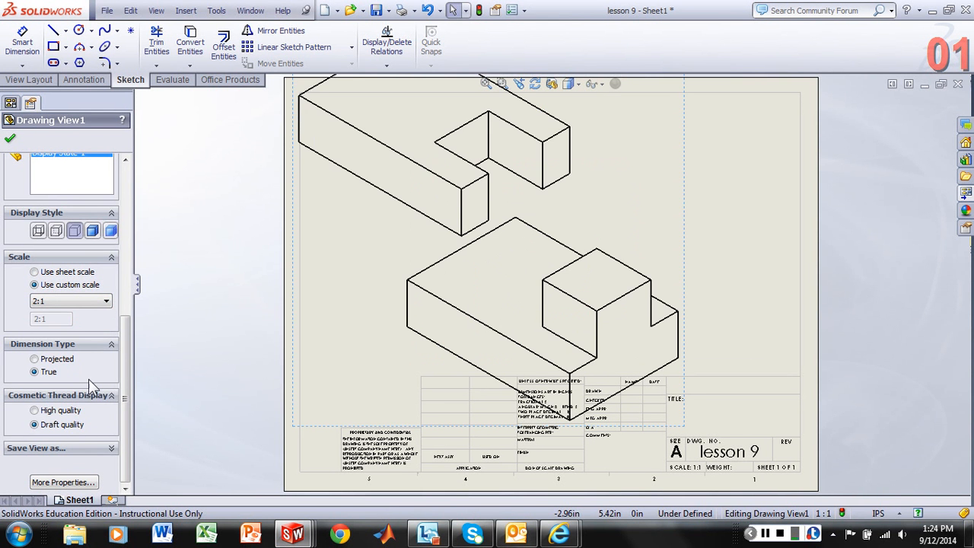
- Set the exploded view's custom scale to 1:1 and accept the drawing view settings
left_click(107, 303)
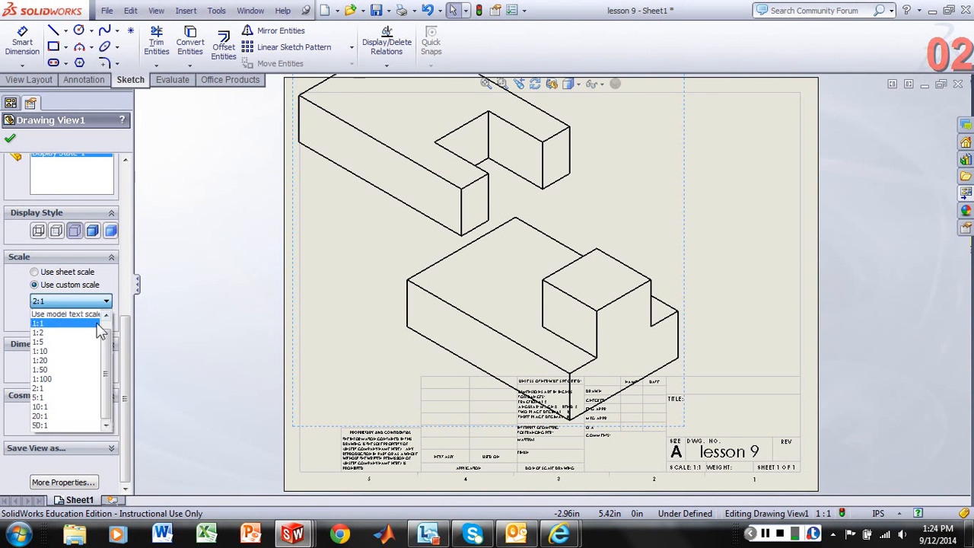
left_click(99, 327)
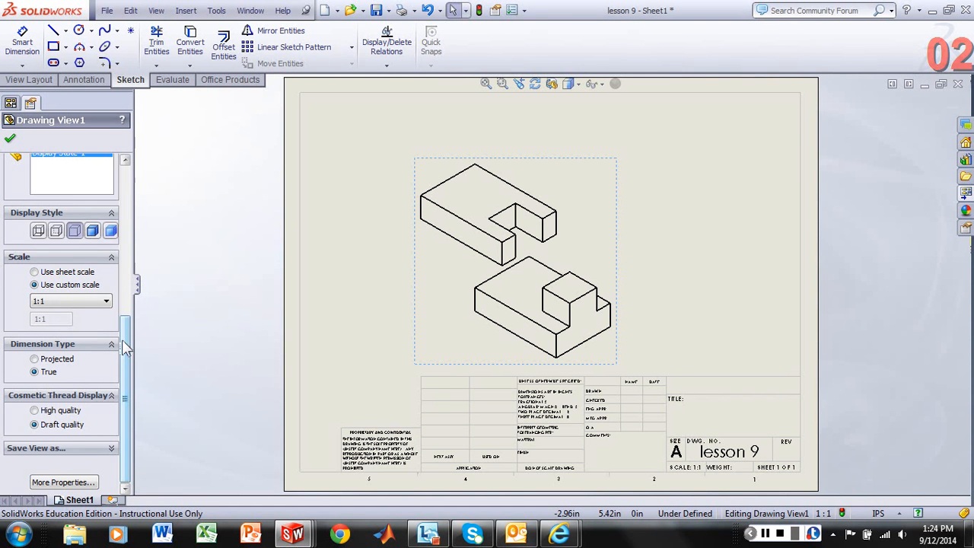
left_click_drag(126, 347, 128, 190)
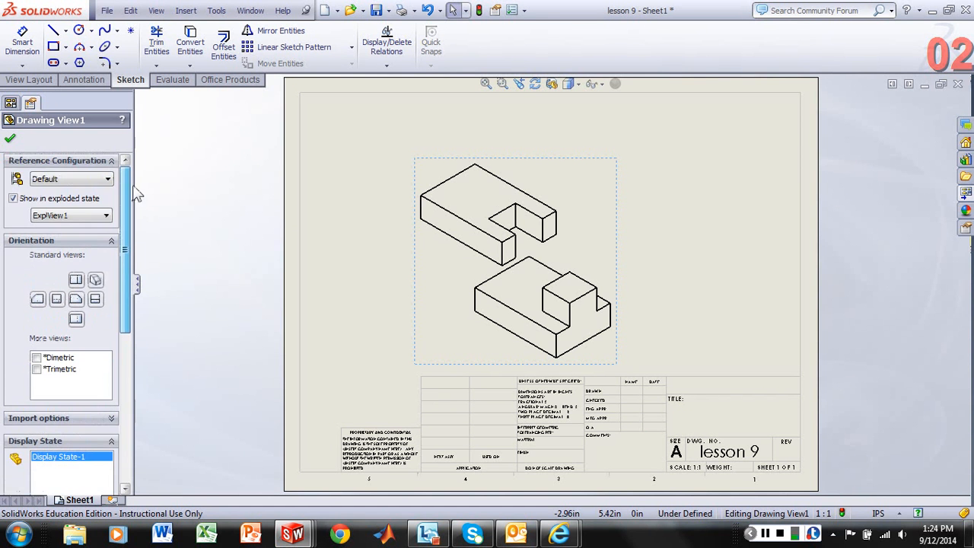
left_click(10, 140)
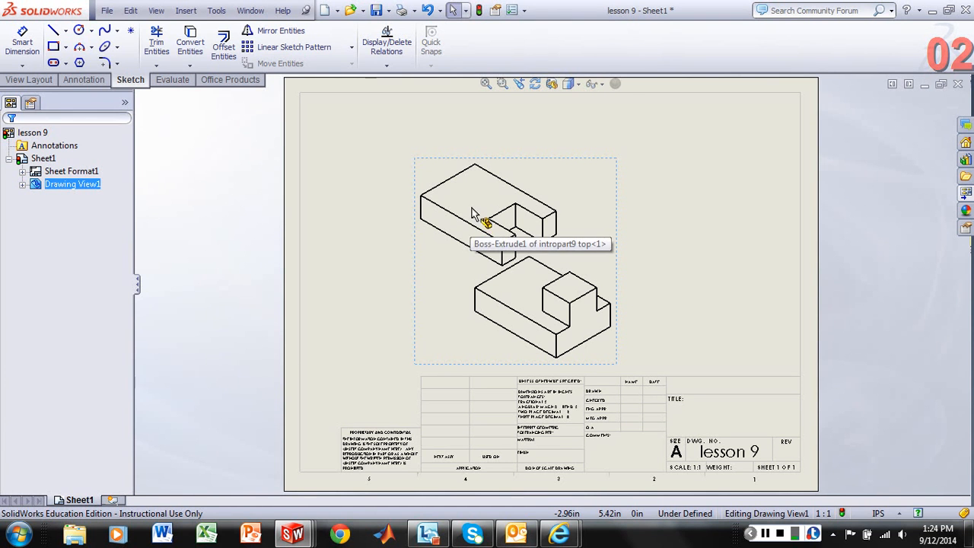
- Start Auto Balloon on the exploded view, try attaching the leaders to faces, and set the leader attachment back to Edges
left_click(93, 80)
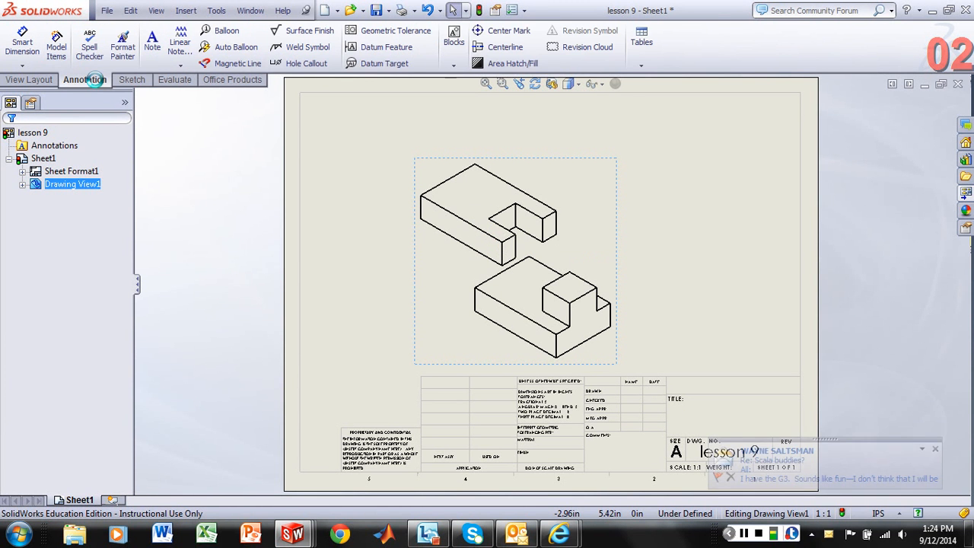
left_click(236, 48)
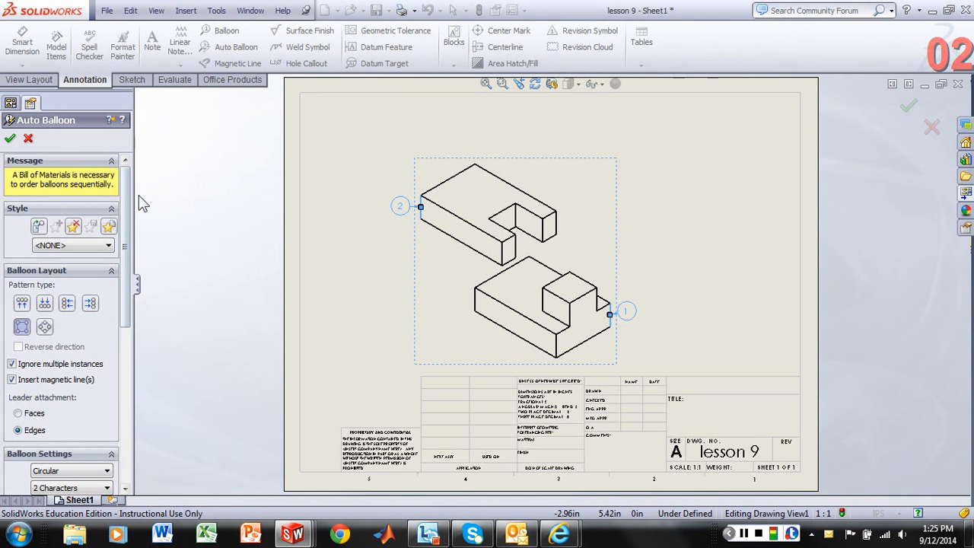
scroll(47, 245, "down", 3)
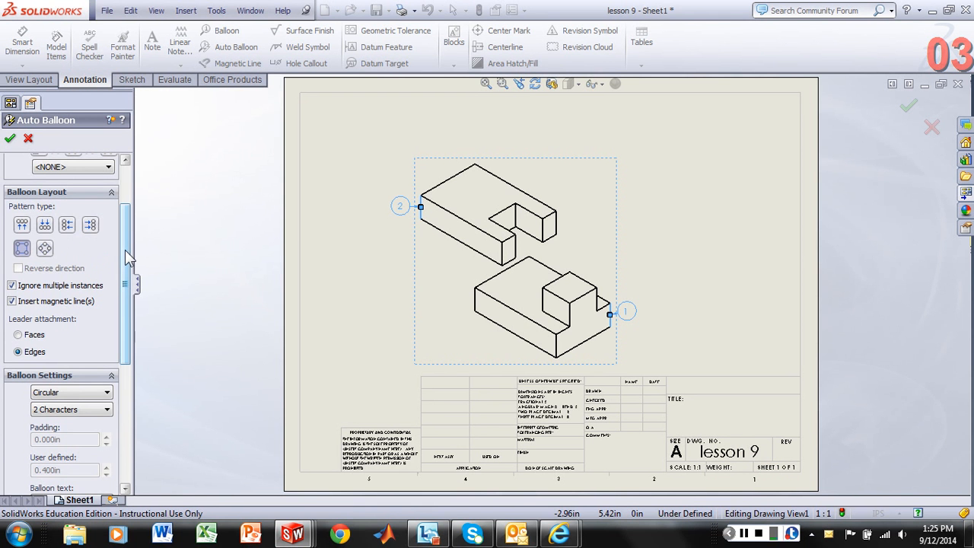
scroll(126, 249, "down", 2)
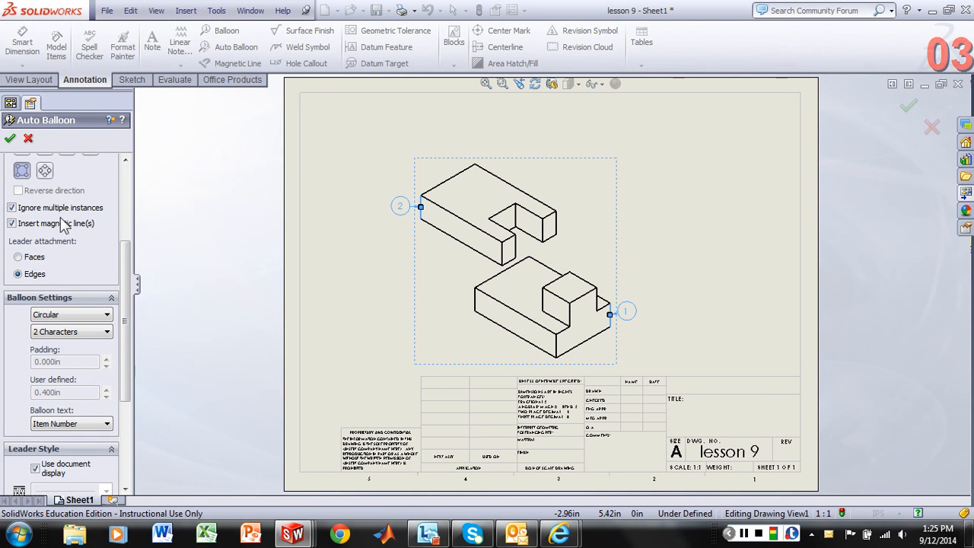
left_click(31, 259)
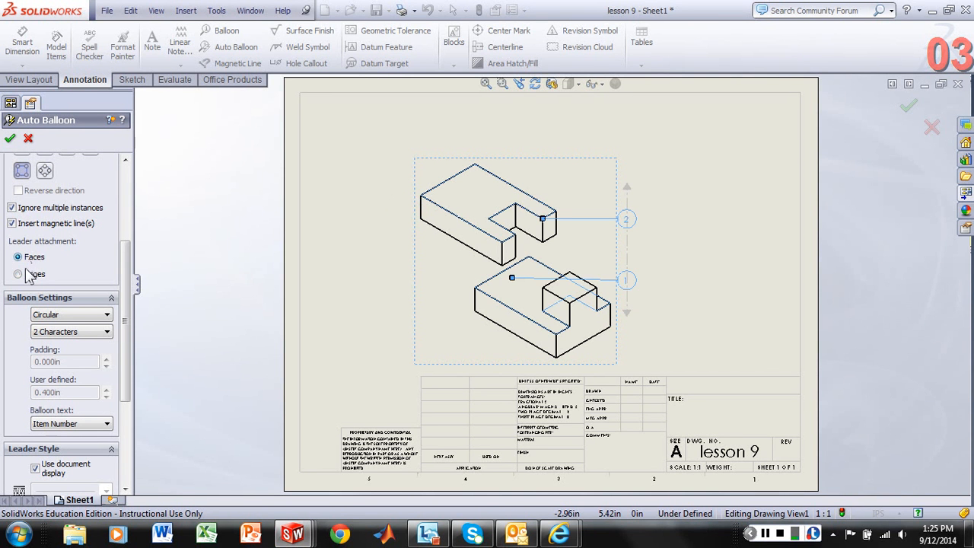
left_click(32, 274)
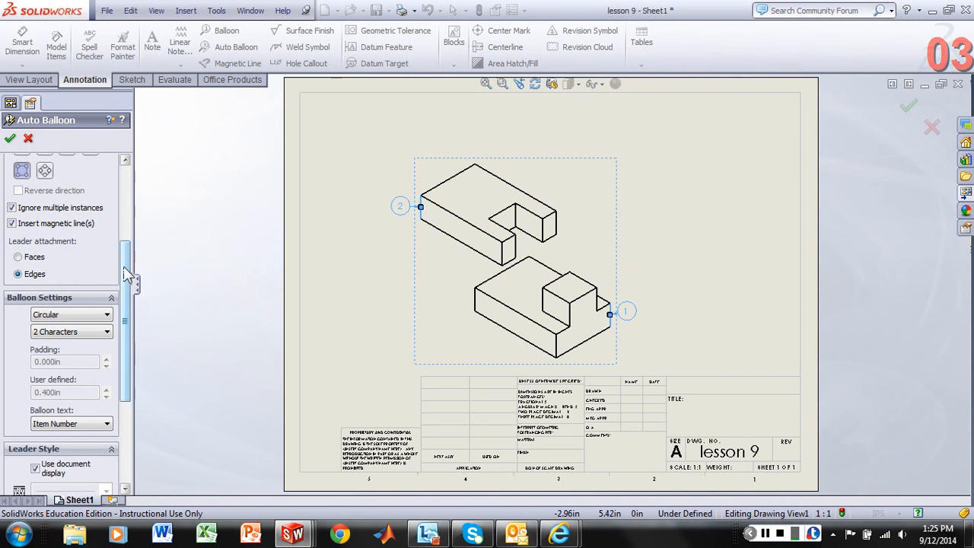
- Set the automatic balloons to the Circular style, review the remaining balloon settings, and accept the balloons on the exploded view
scroll(125, 266, "down", 3)
left_click(107, 225)
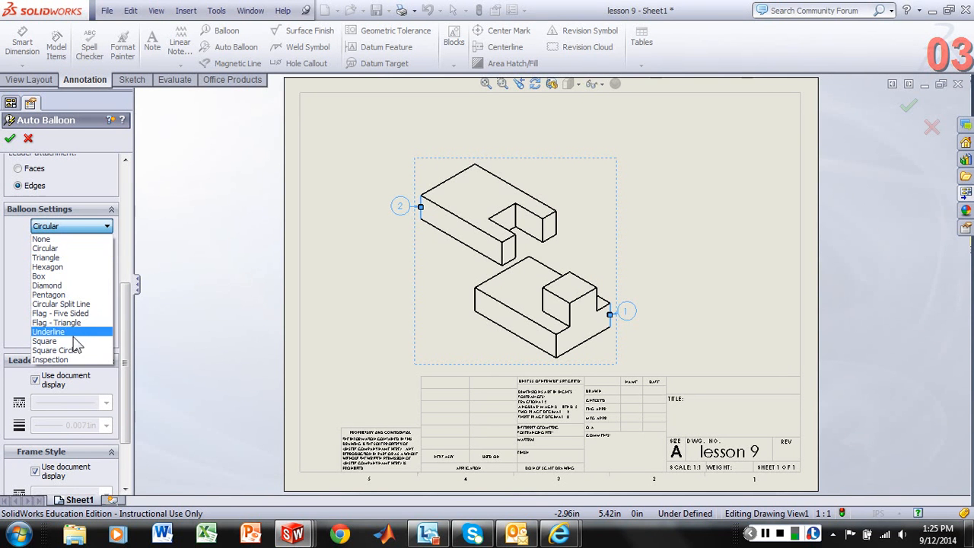
left_click(76, 249)
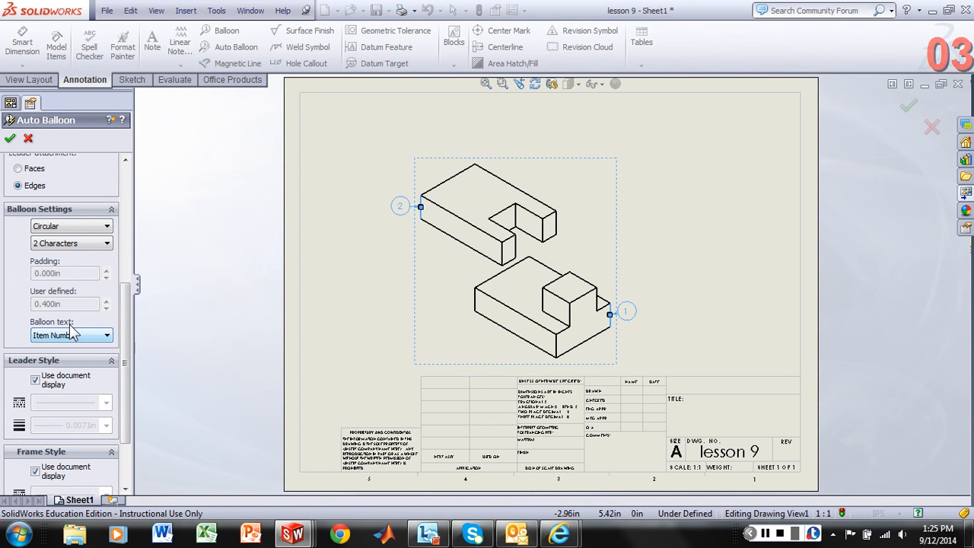
left_click_drag(127, 290, 129, 356)
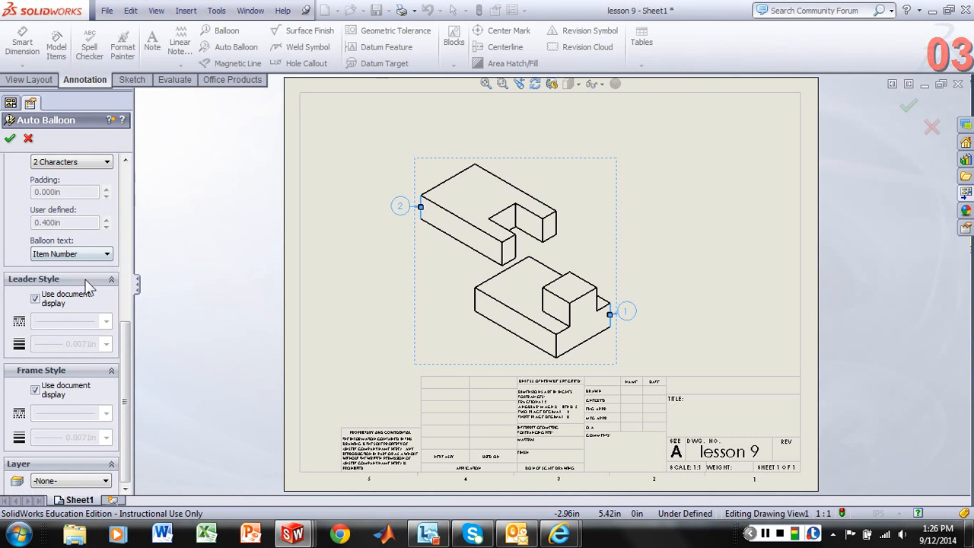
left_click_drag(129, 342, 112, 255)
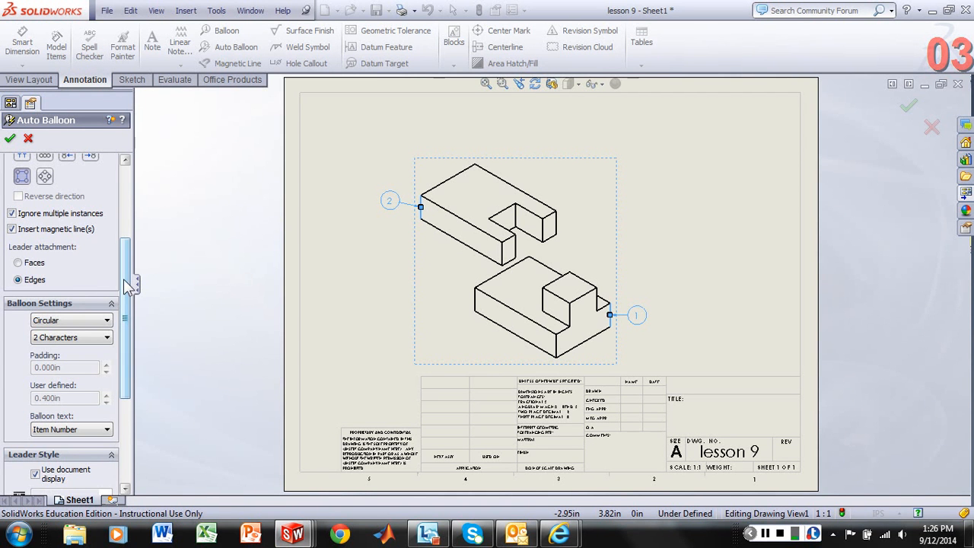
left_click_drag(127, 284, 122, 199)
left_click(9, 139)
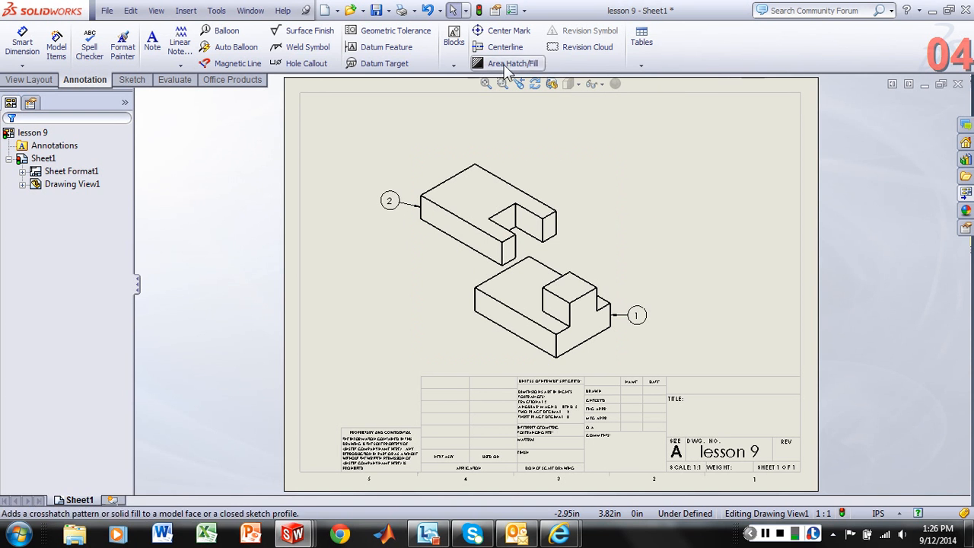
- Insert a top-level-only bill of materials for the exploded view with the bom-standard template, placed above the view along the sheet's upper border
left_click(643, 67)
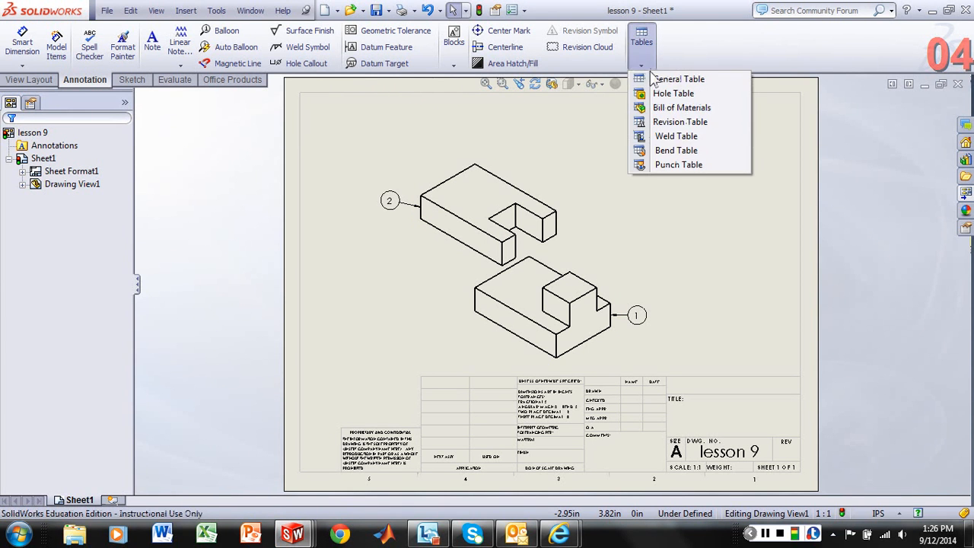
left_click(679, 108)
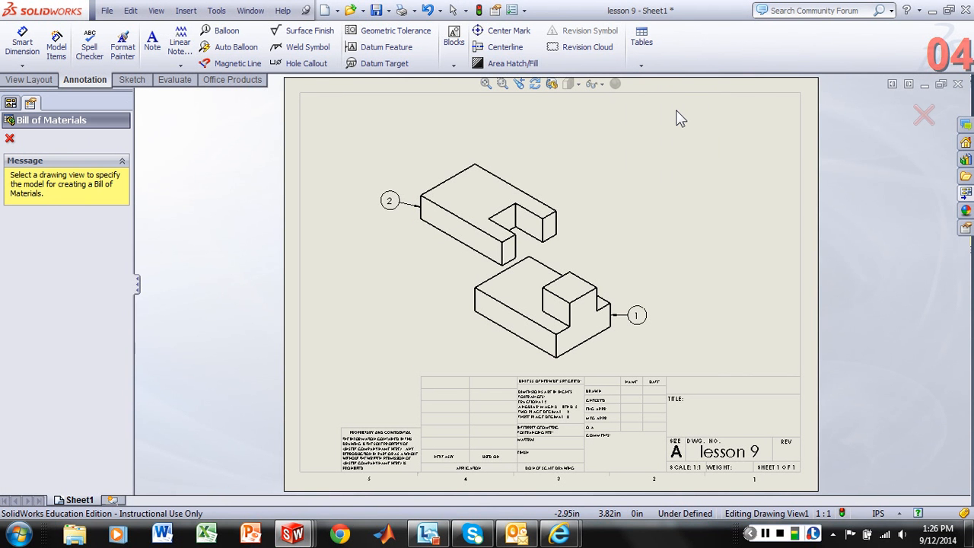
left_click(563, 171)
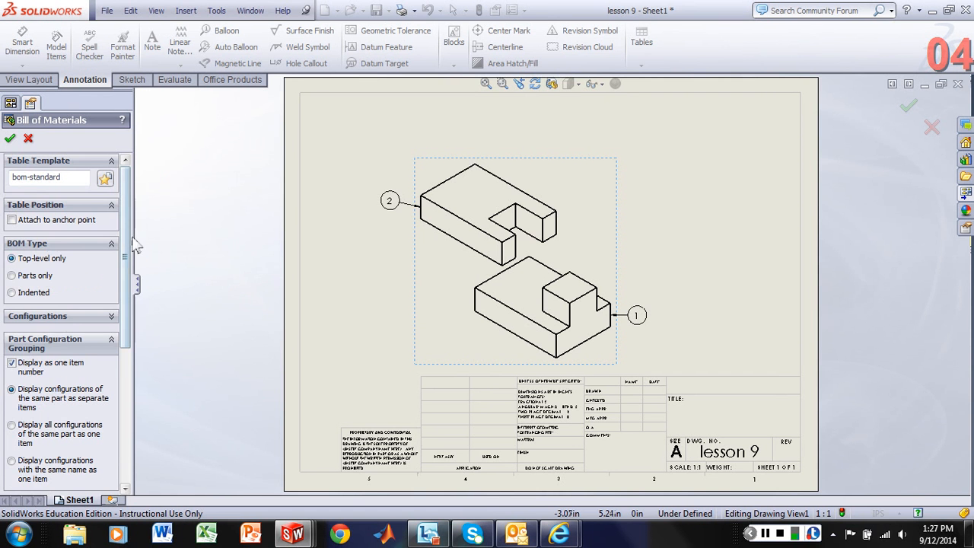
left_click_drag(127, 249, 128, 312)
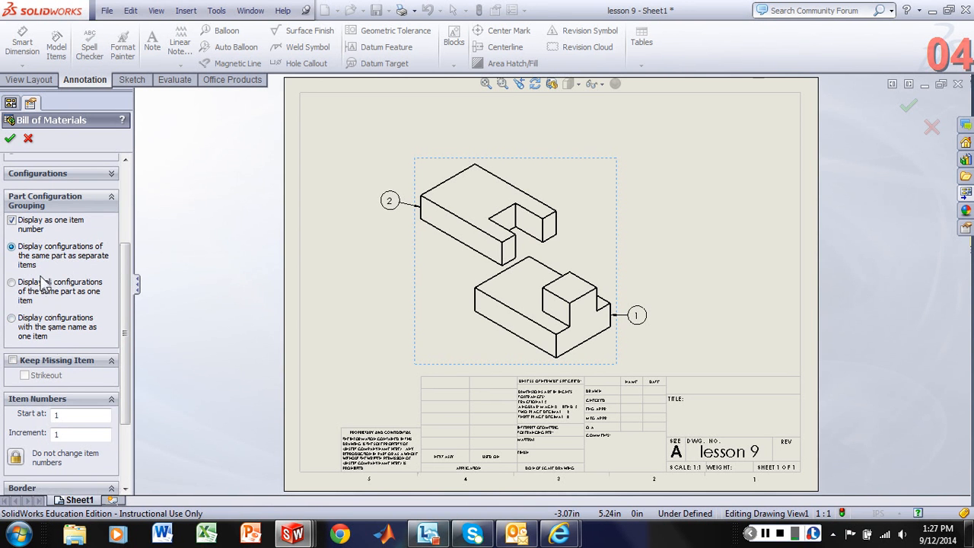
left_click_drag(123, 282, 136, 199)
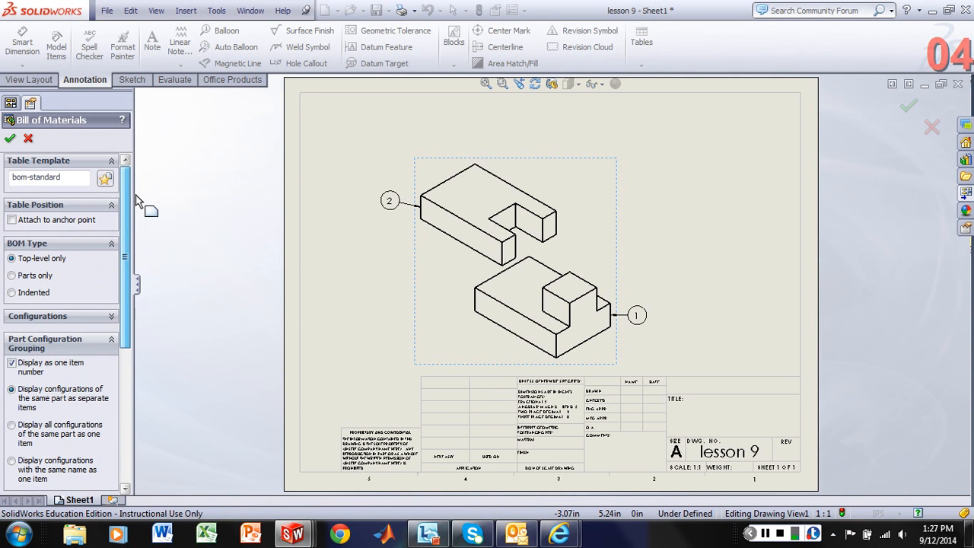
left_click(10, 139)
left_click(397, 98)
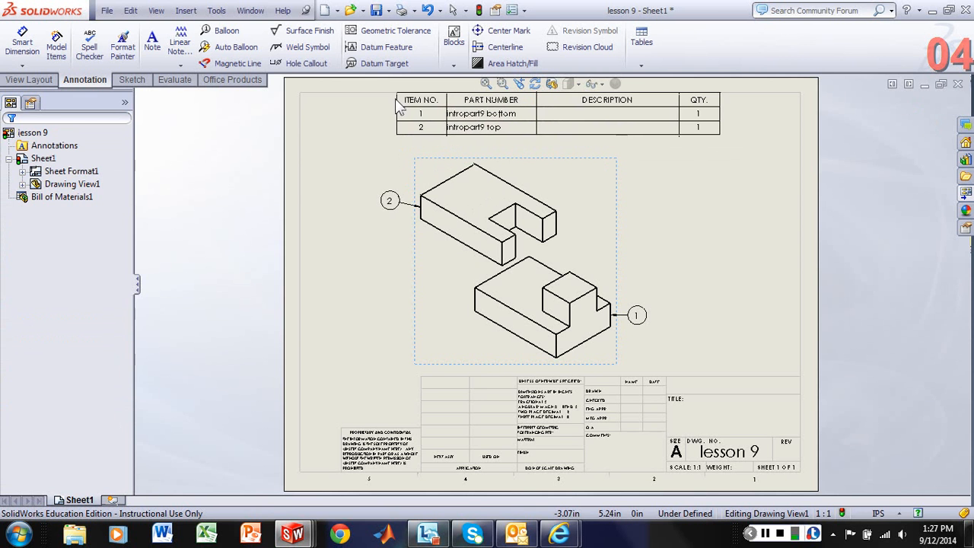
left_click(395, 100)
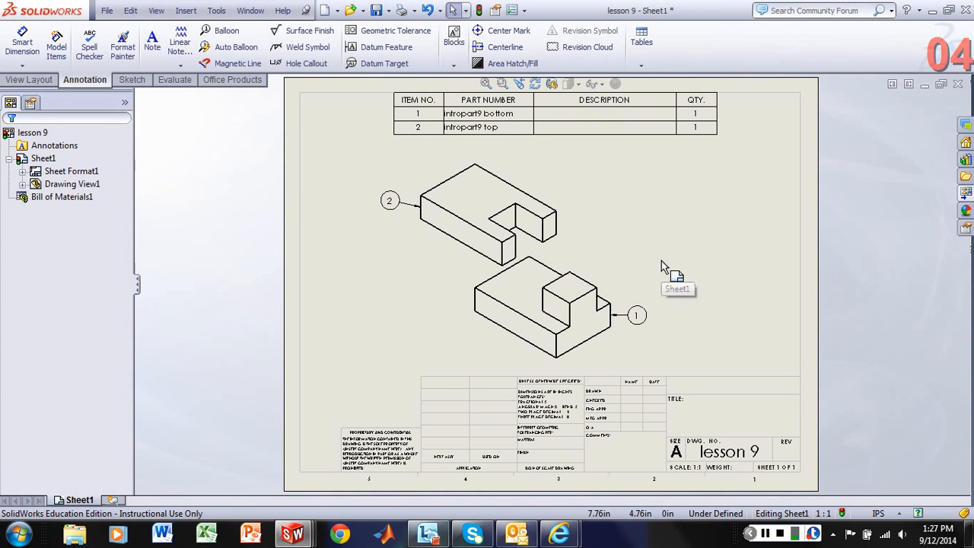
- Change the bill of materials' description column heading to MATERIALS DESCRIPTION
mouse_move(619, 133)
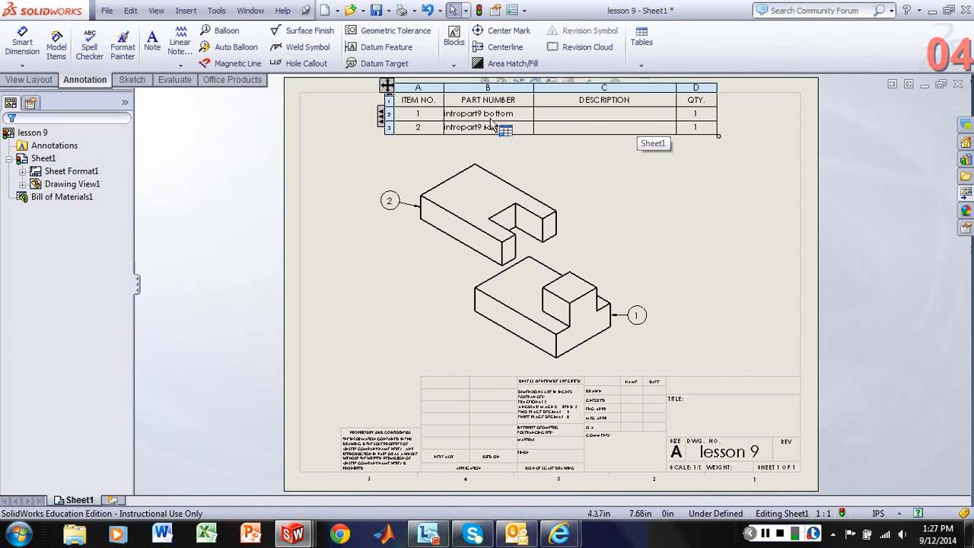
double_click(581, 102)
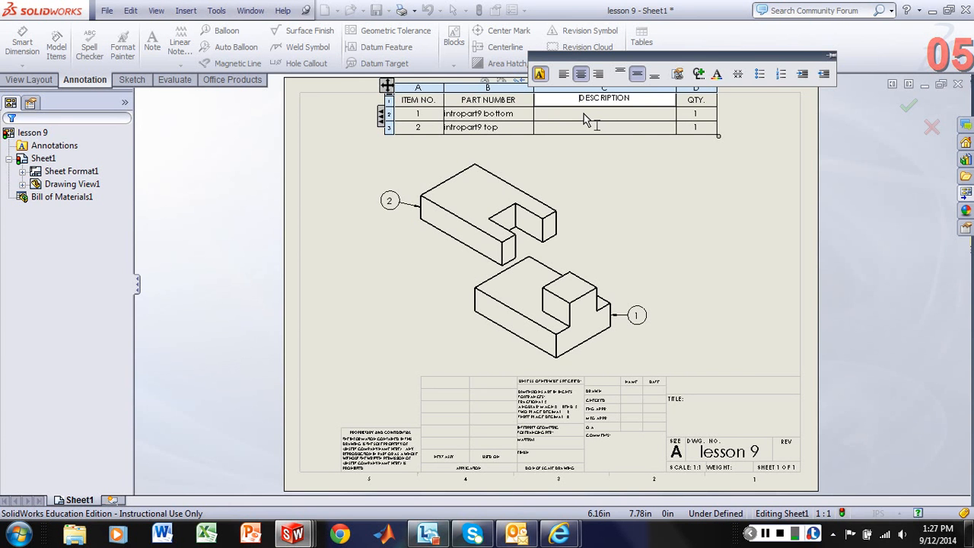
type("Mat")
key("BackSpace")
key("BackSpace")
type("ATERIALS")
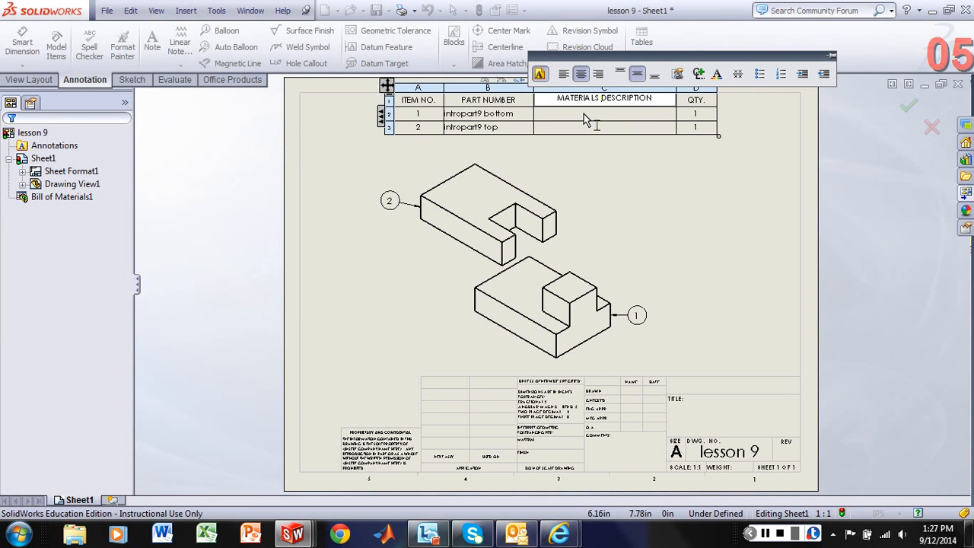
left_click(584, 114)
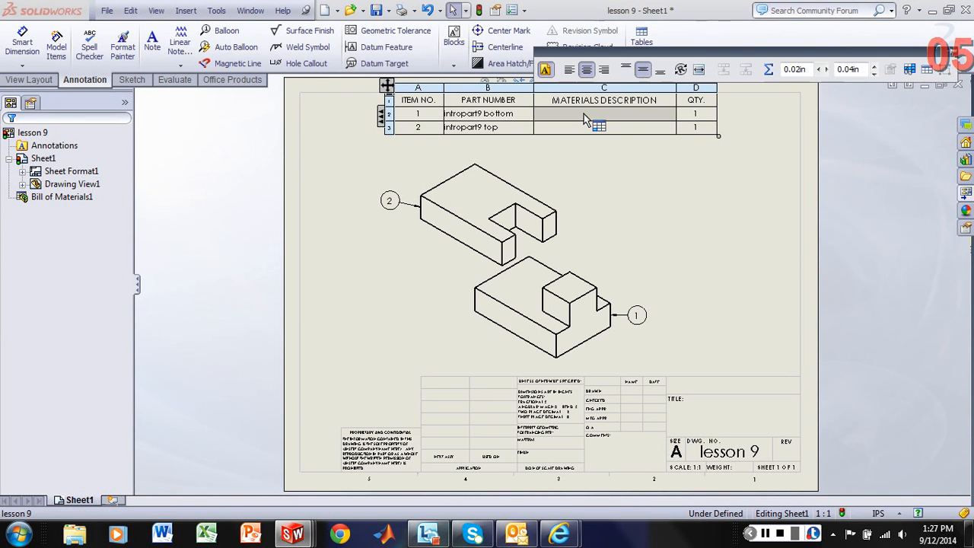
- Enter 1040 Cold Rolled Steel as the materials description of item 1, intropart9 bottom, keeping the link to the model property
double_click(584, 113)
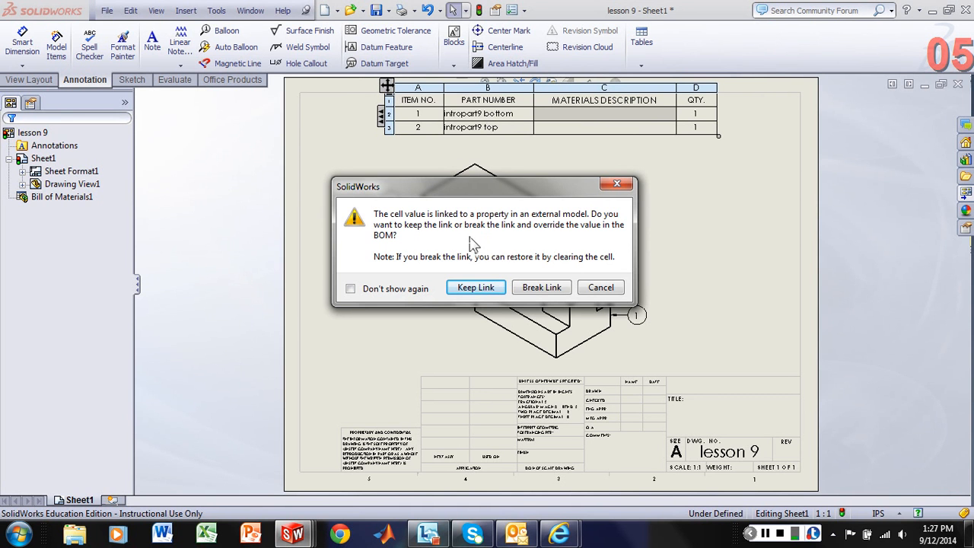
left_click(477, 290)
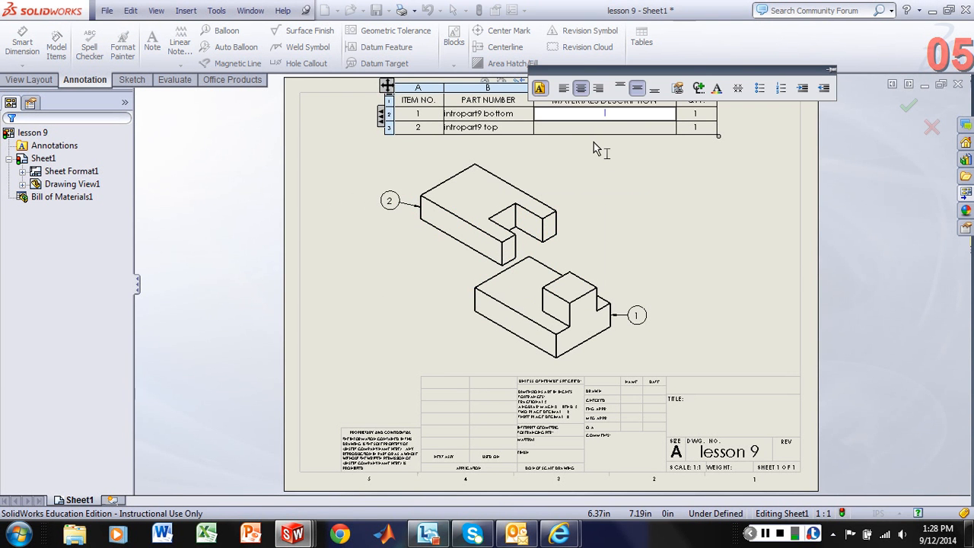
type("1040 Cold Rolled Steel")
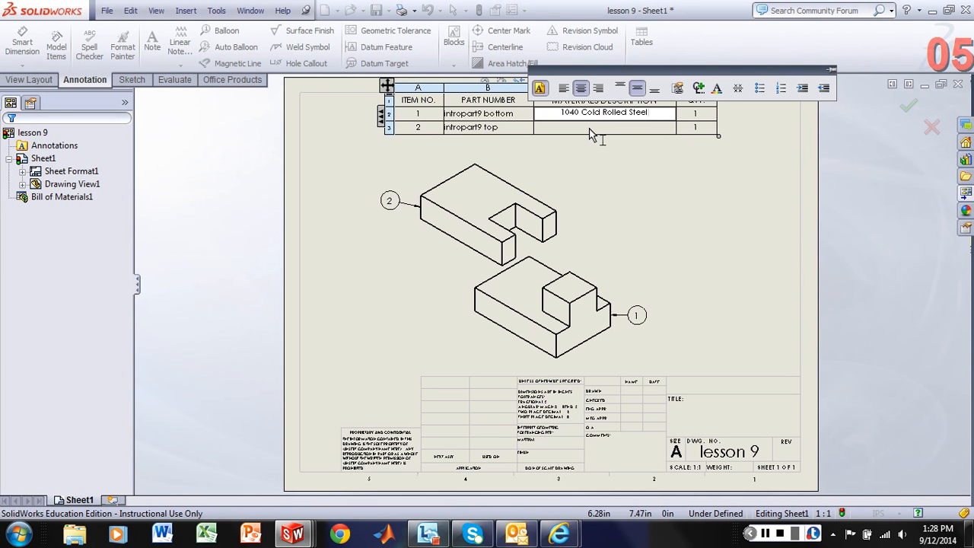
left_click(589, 134)
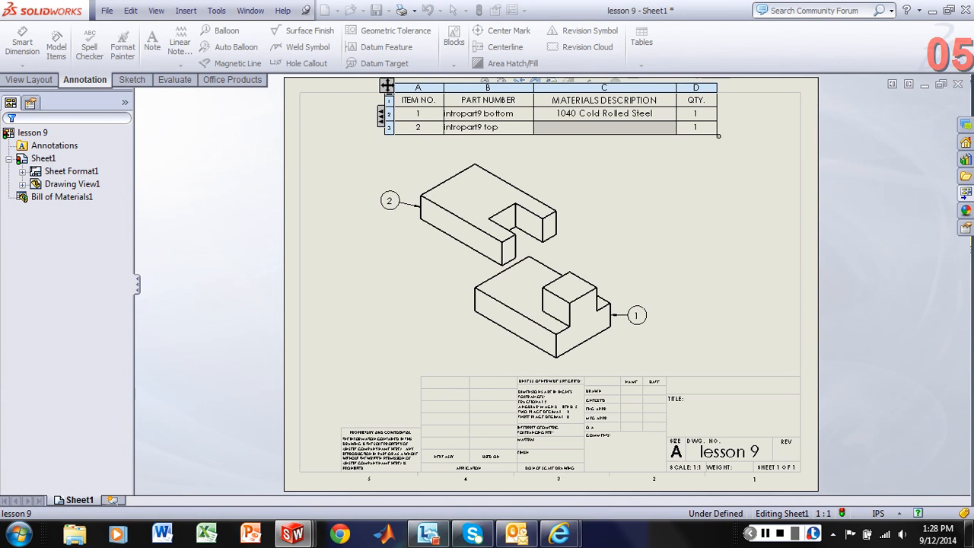
- Enter 1040 Cold Rolled Steel as the materials description of item 2, intropart9 top, keeping the link to the model property
double_click(590, 135)
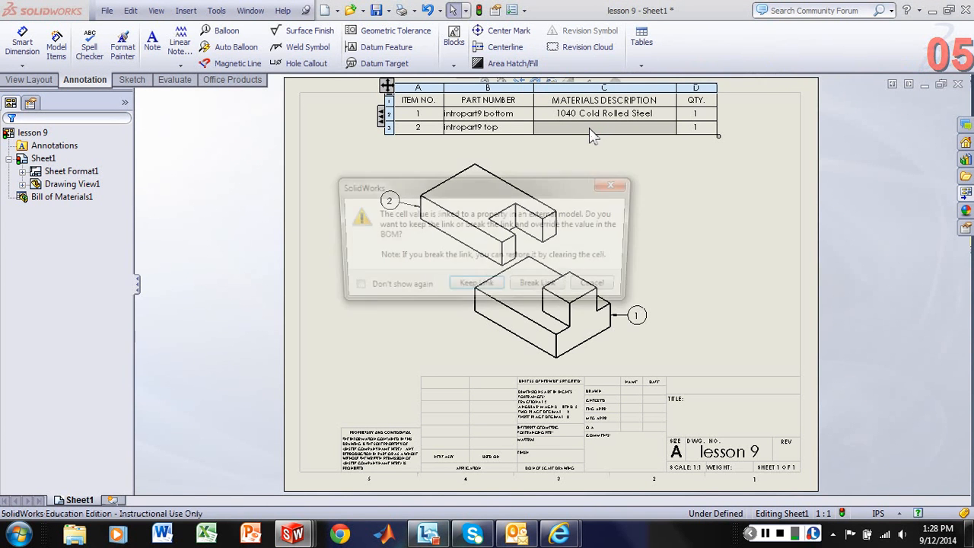
left_click(475, 287)
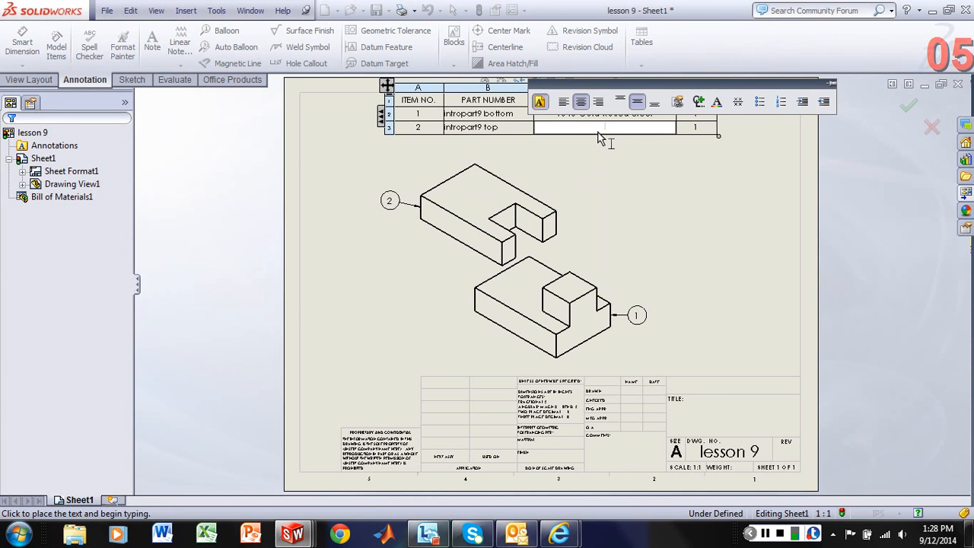
type("1040 Cold Rolled Steel")
left_click(601, 162)
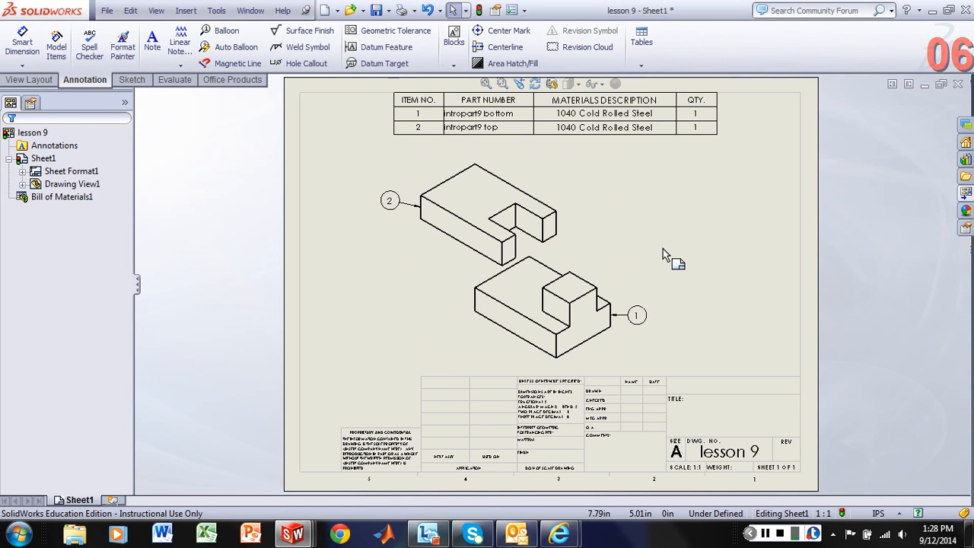
- Open the sheet format for editing and replace the DWG. NO. text in the title block with Block Assembly
left_click(88, 173)
right_click(89, 175)
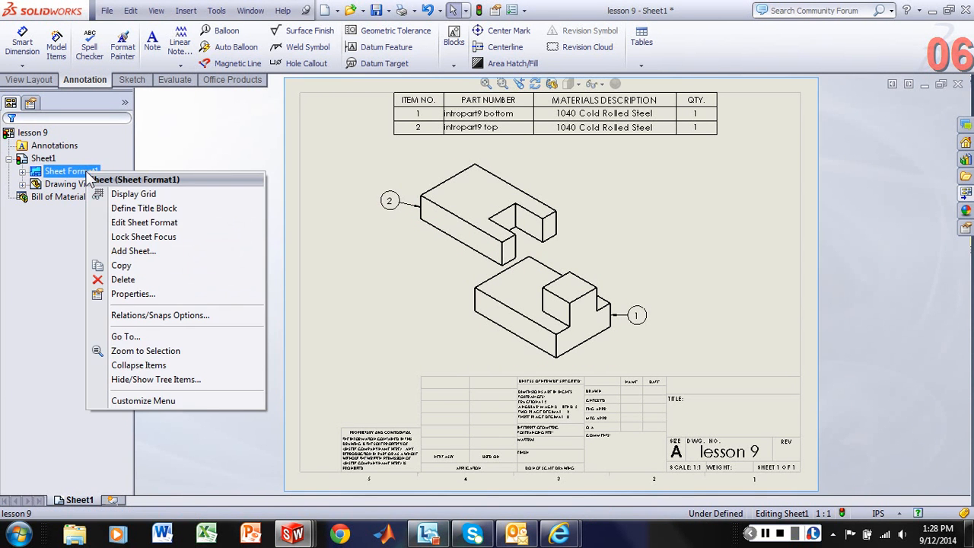
left_click(131, 222)
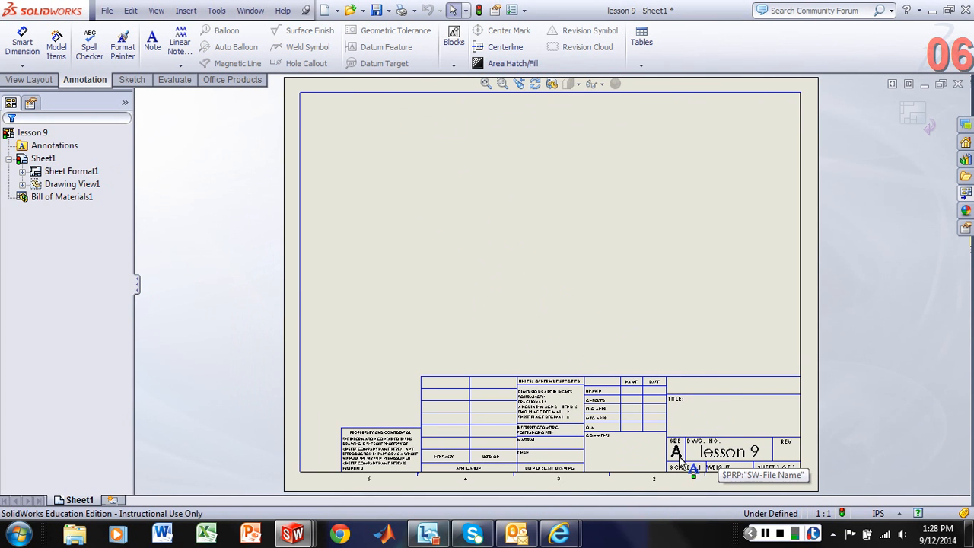
left_click(736, 456)
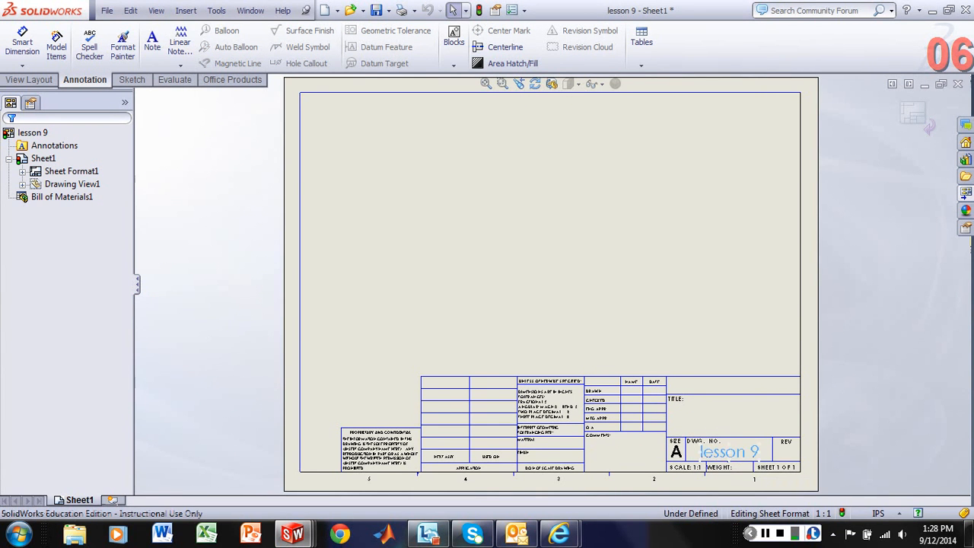
double_click(734, 454)
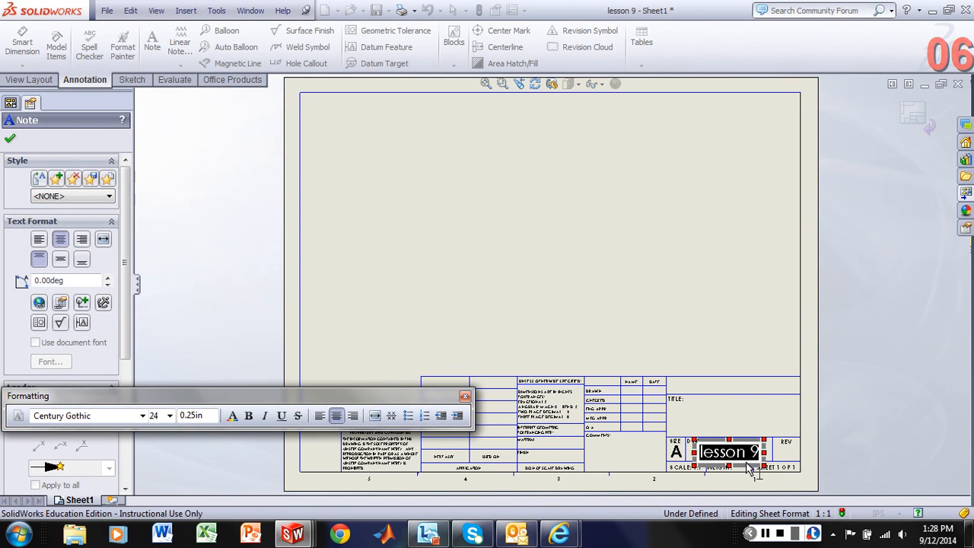
type("Block")
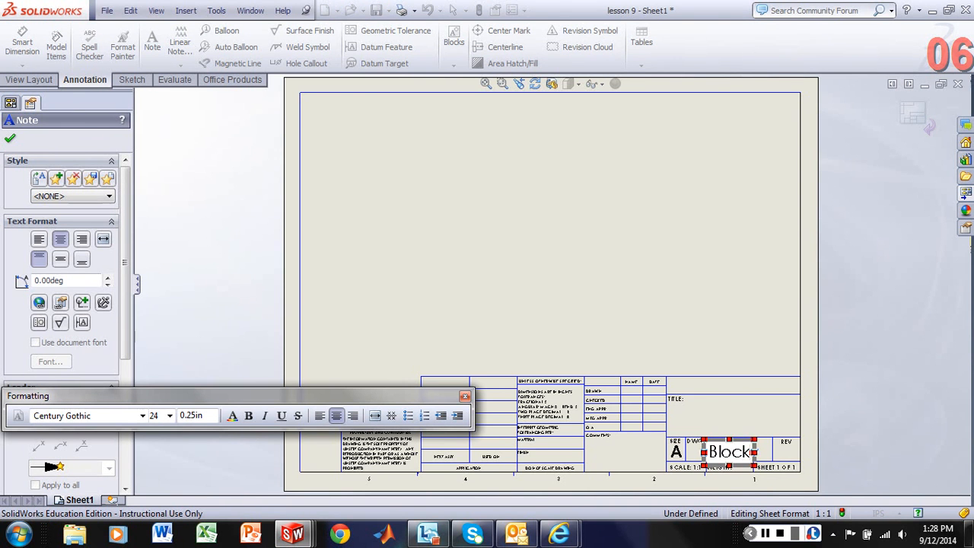
type(" Assem")
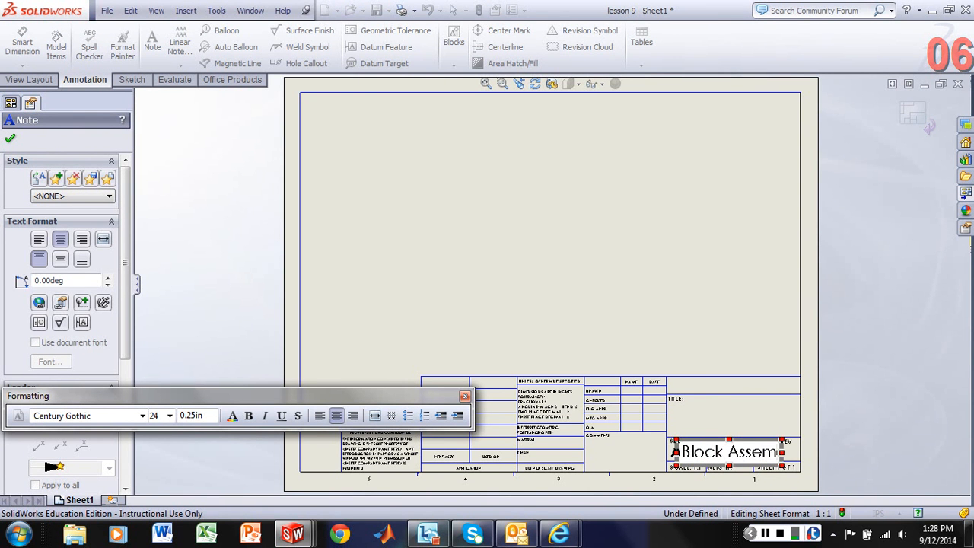
type("bly")
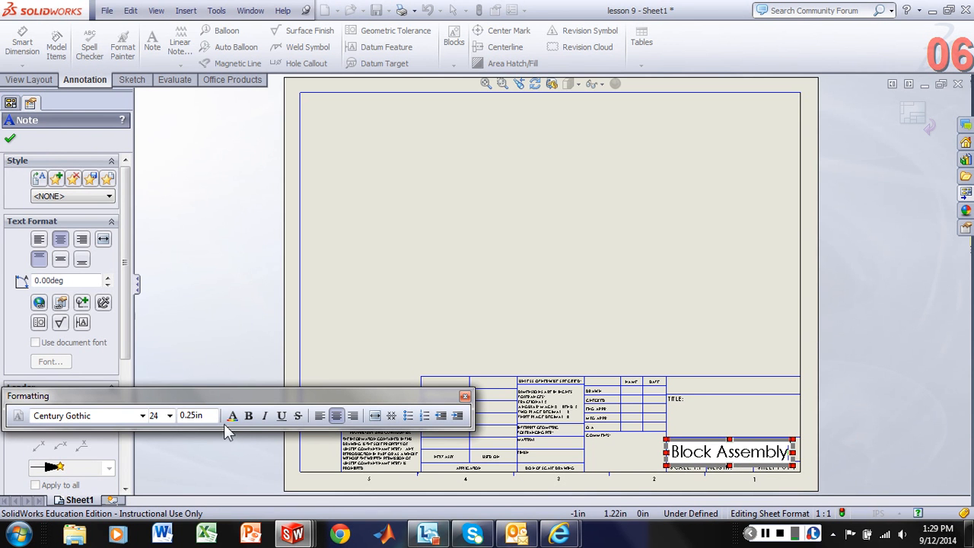
- Reduce the whole Block Assembly note to font size 12 so it fits its title block cell, and accept the note
left_click(169, 416)
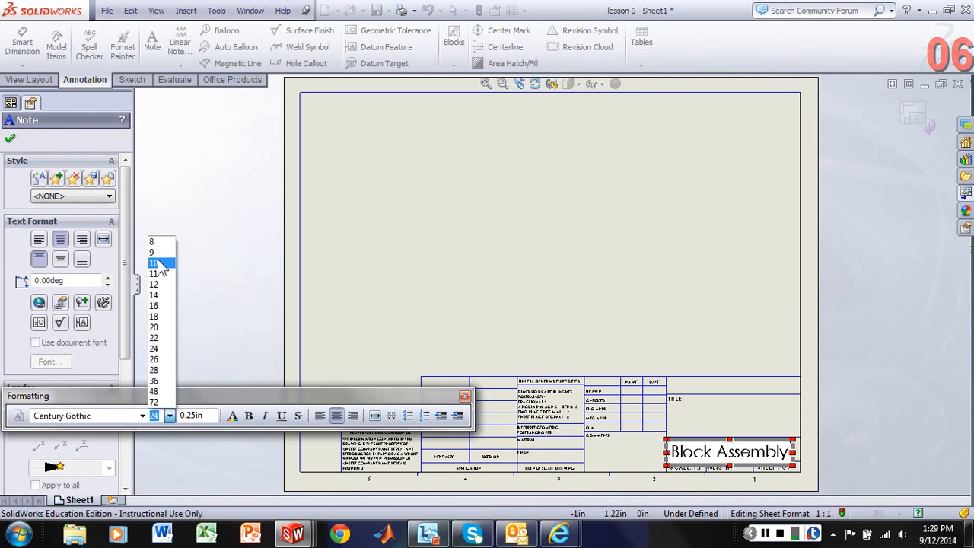
left_click(158, 263)
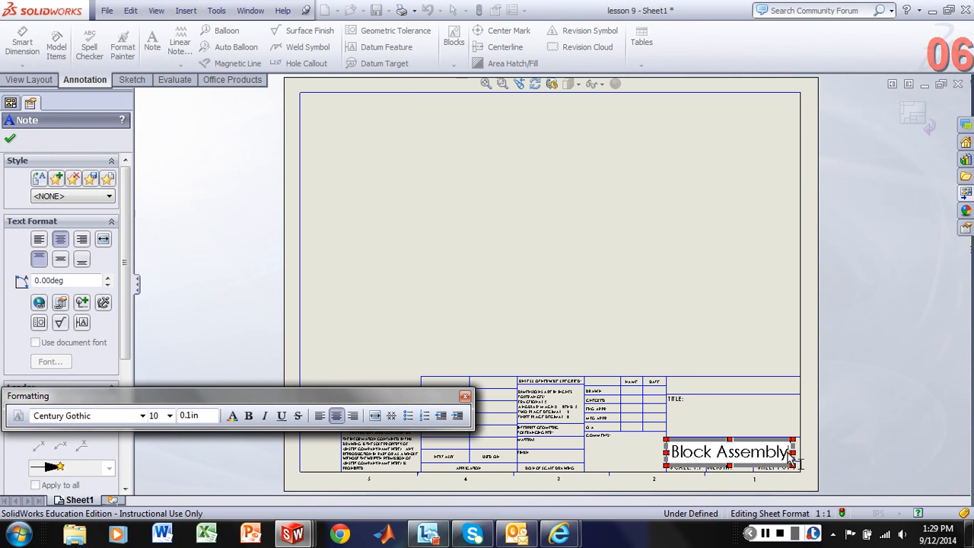
left_click_drag(791, 456, 669, 455)
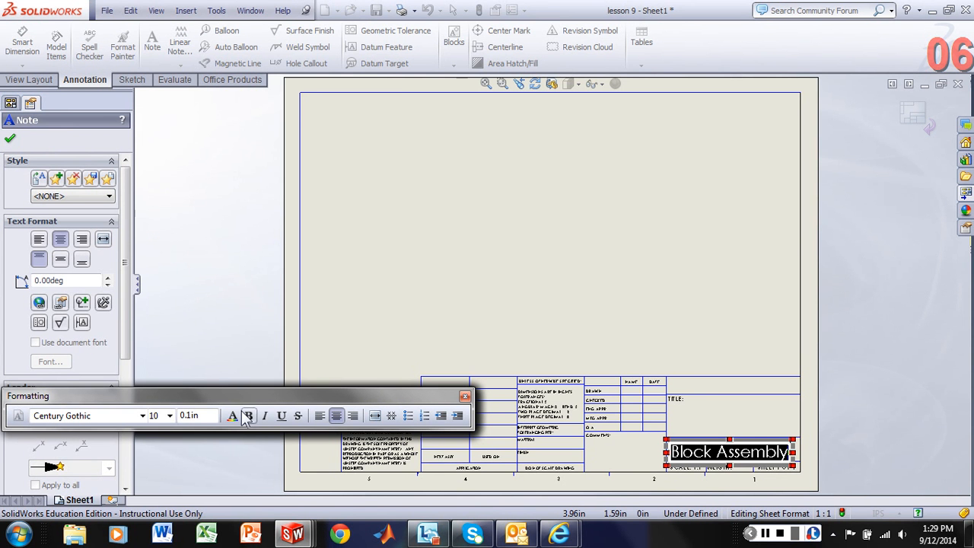
left_click(169, 415)
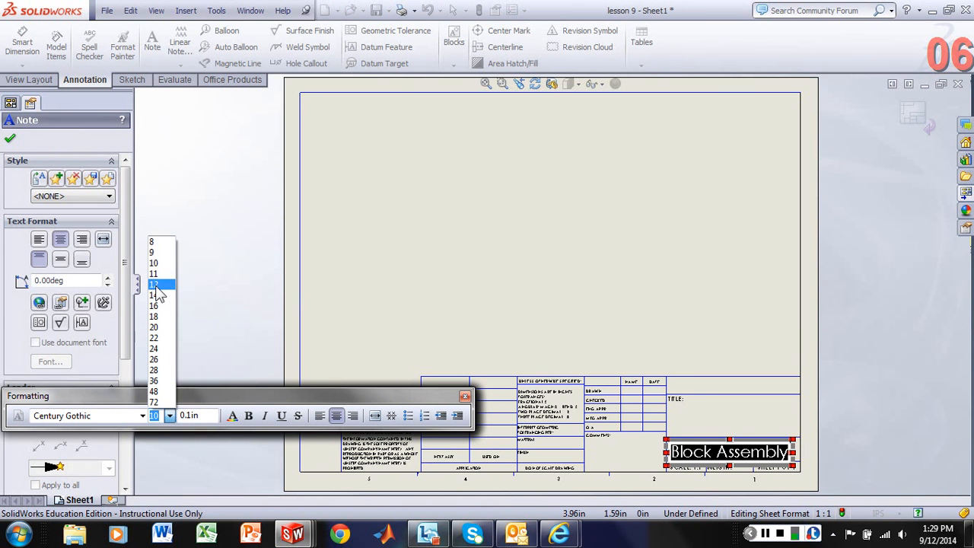
left_click(155, 285)
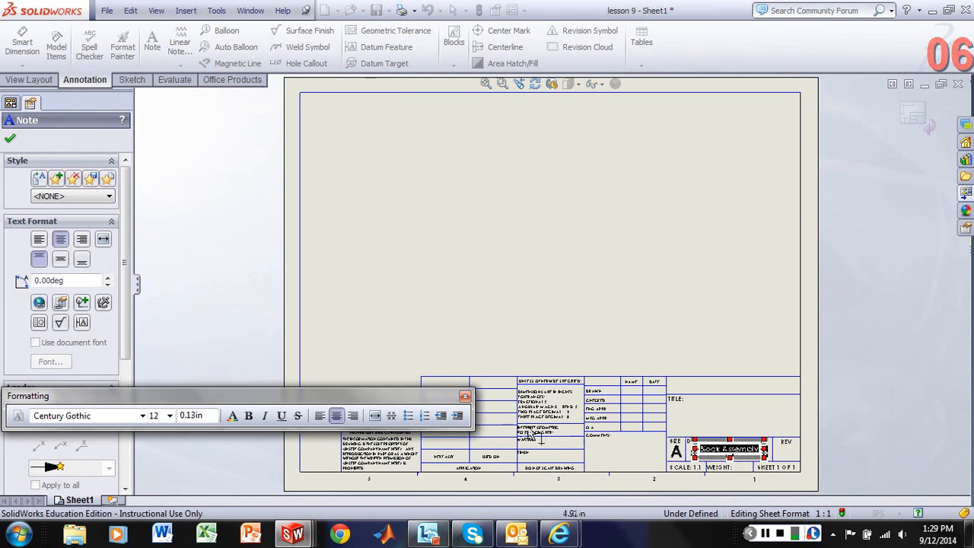
left_click(465, 397)
left_click(9, 138)
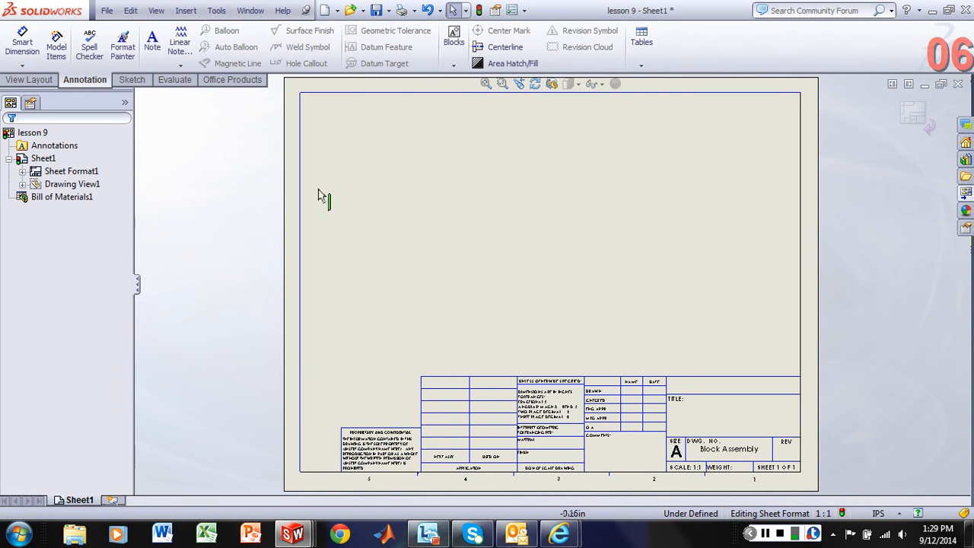
- Leave the sheet format and return to editing the drawing sheet
left_click(41, 172)
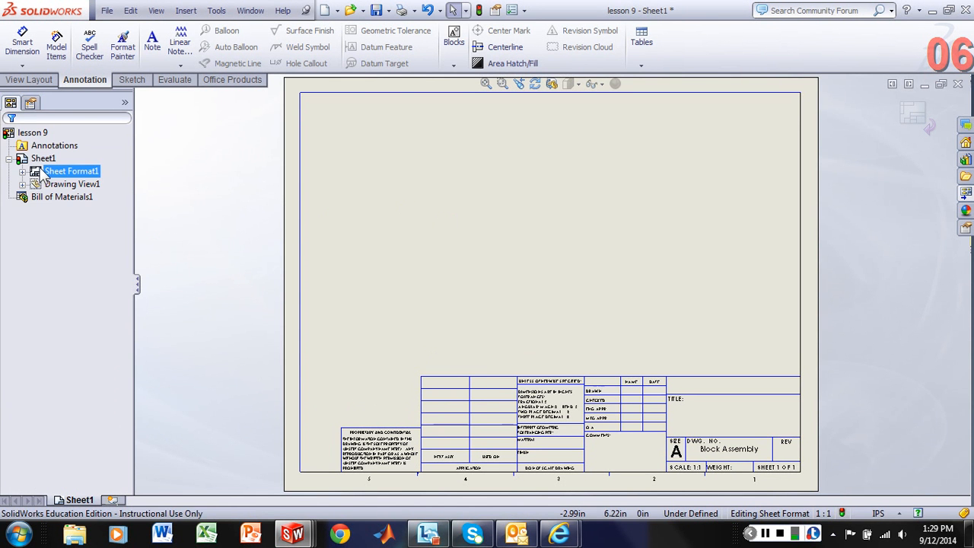
right_click(42, 173)
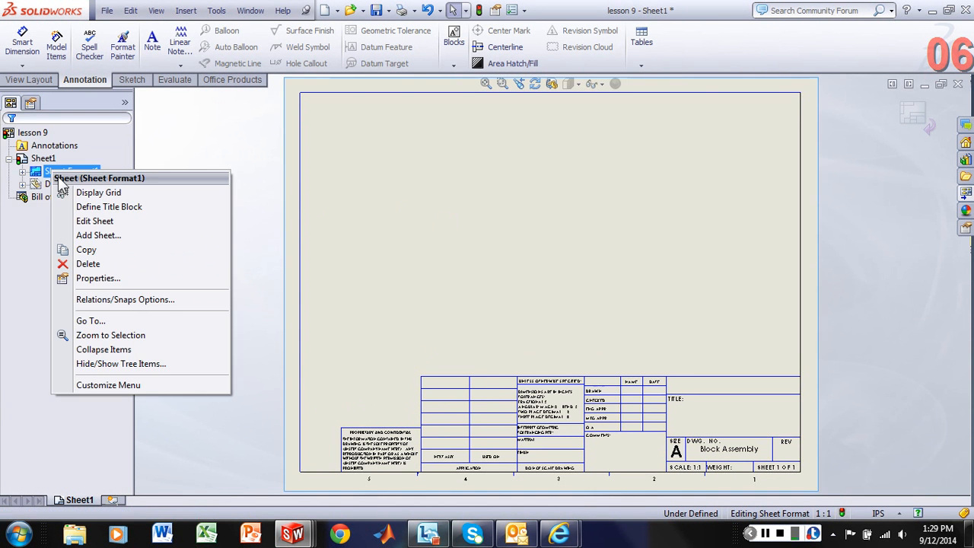
left_click(90, 221)
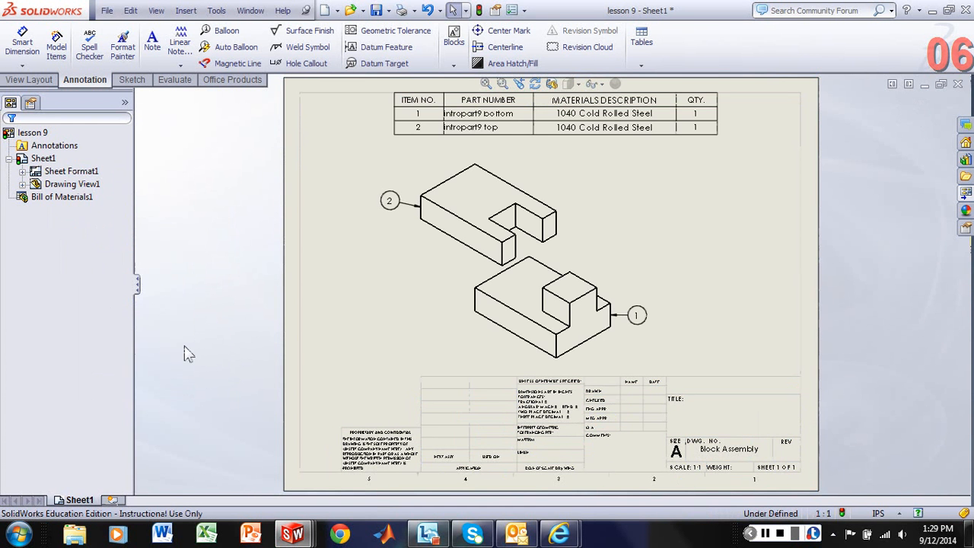